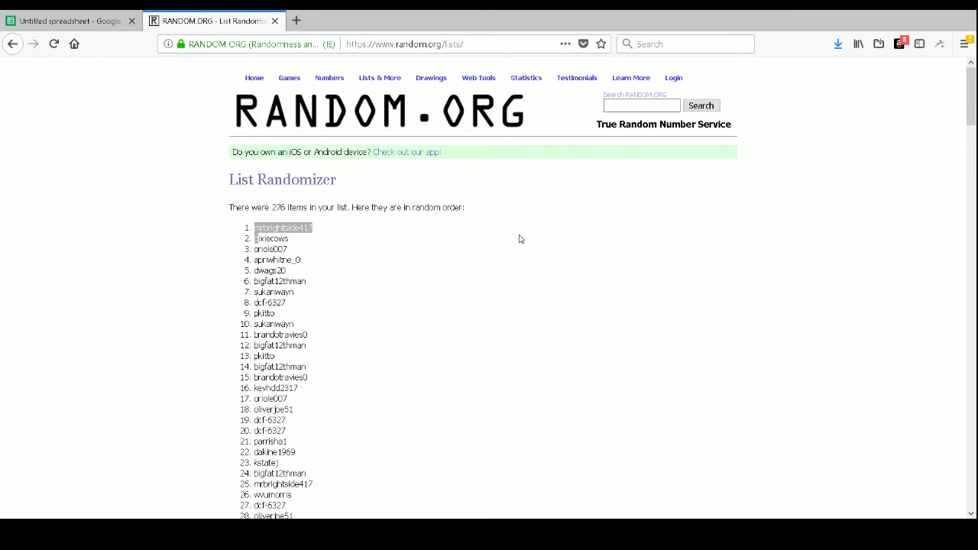
# Step: Copy all 276 usernames from the randomized list on RANDOM.ORG and paste them into the spreadsheet's Buyer column, starting at D3
pyautogui.click(837, 226)
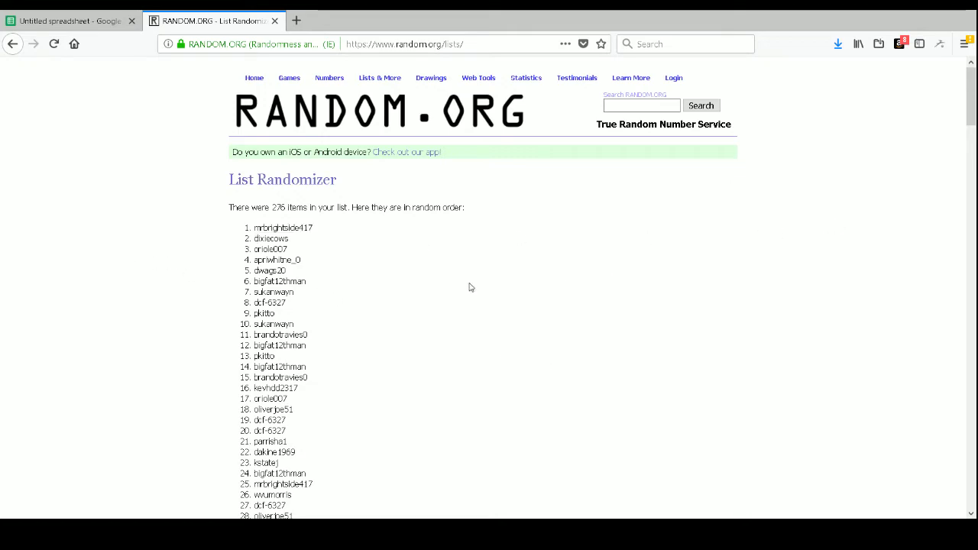
pyautogui.scroll(-10, 191, 237)
pyautogui.scroll(-20, 192, 241)
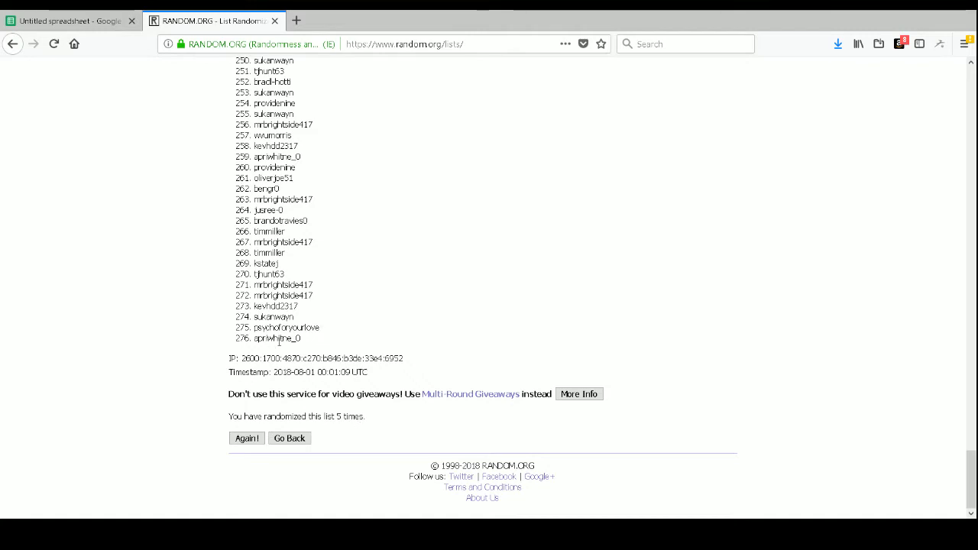
pyautogui.scroll(18, 334, 343)
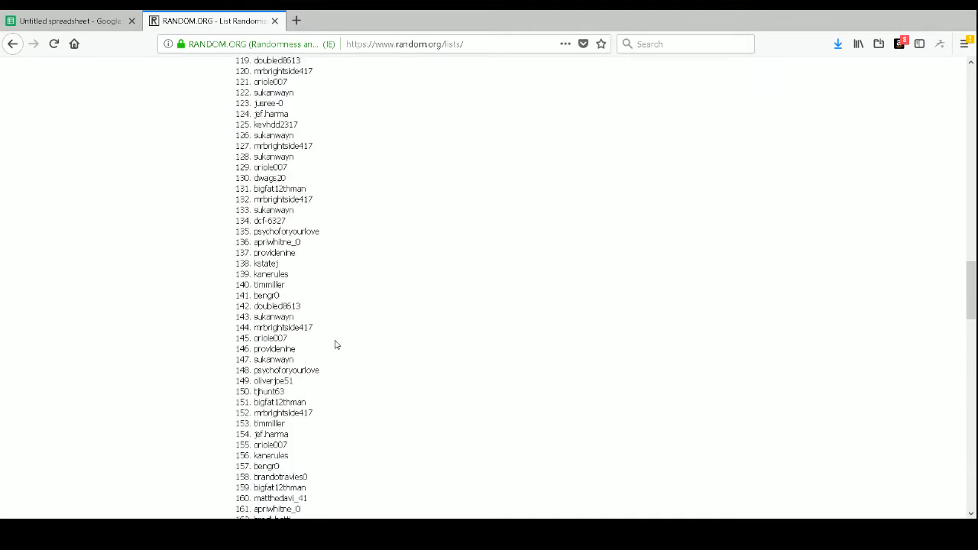
pyautogui.scroll(20, 334, 343)
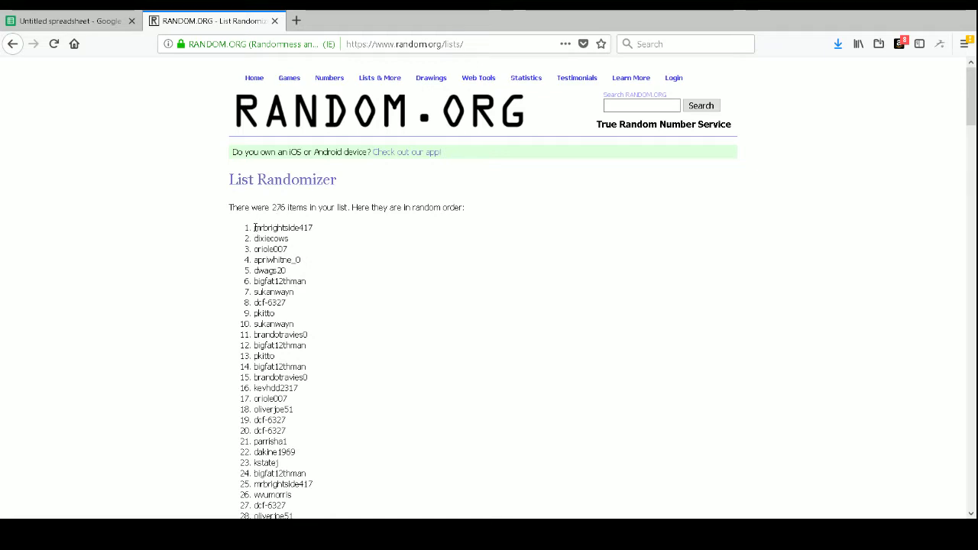
pyautogui.moveTo(255, 228); pyautogui.dragTo(372, 406)
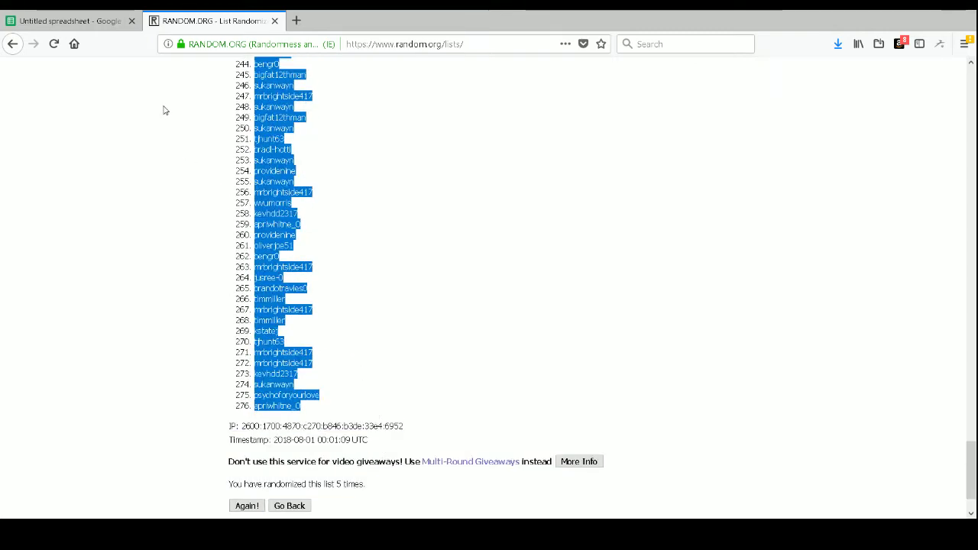
pyautogui.click(102, 29)
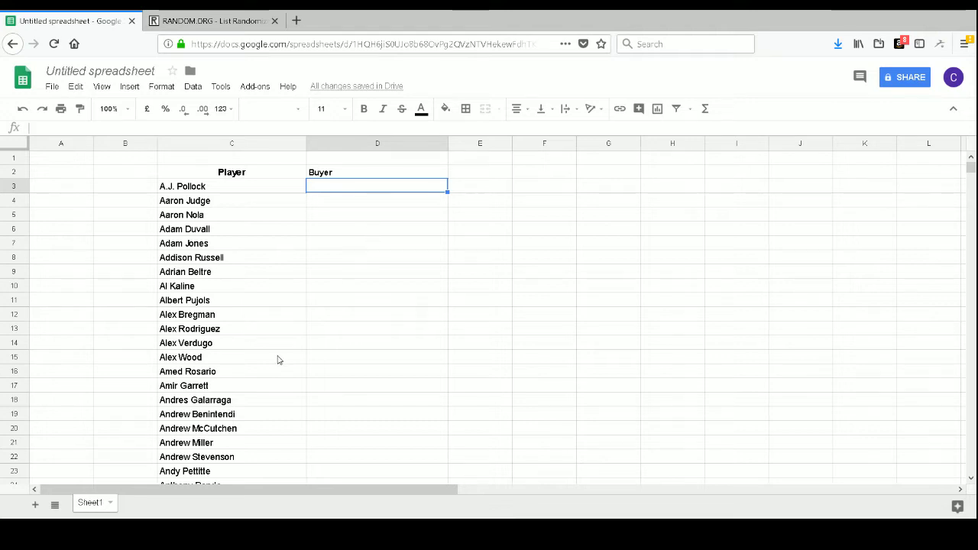
pyautogui.hotkey('ctrl', 'v')
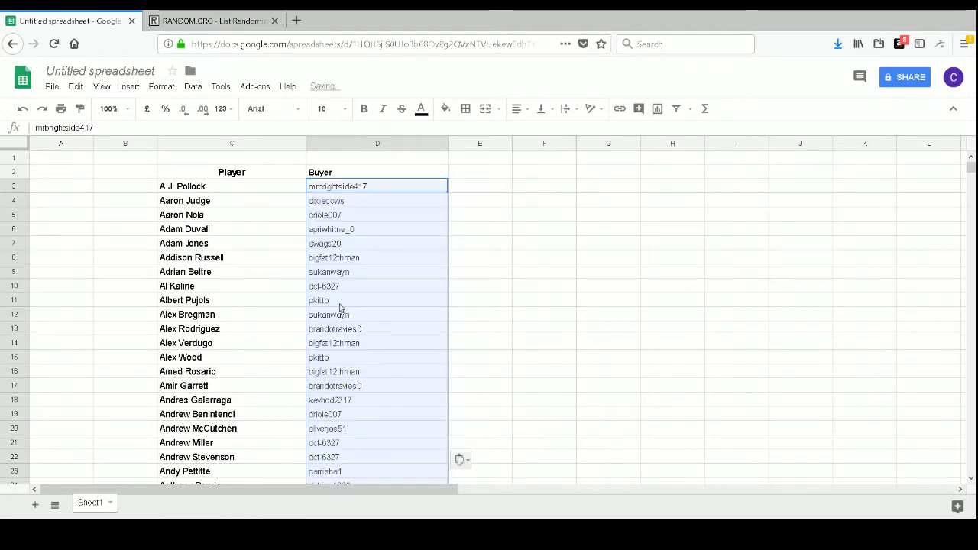
pyautogui.click(337, 285)
pyautogui.scroll(-5, 301, 285)
pyautogui.scroll(5, 301, 286)
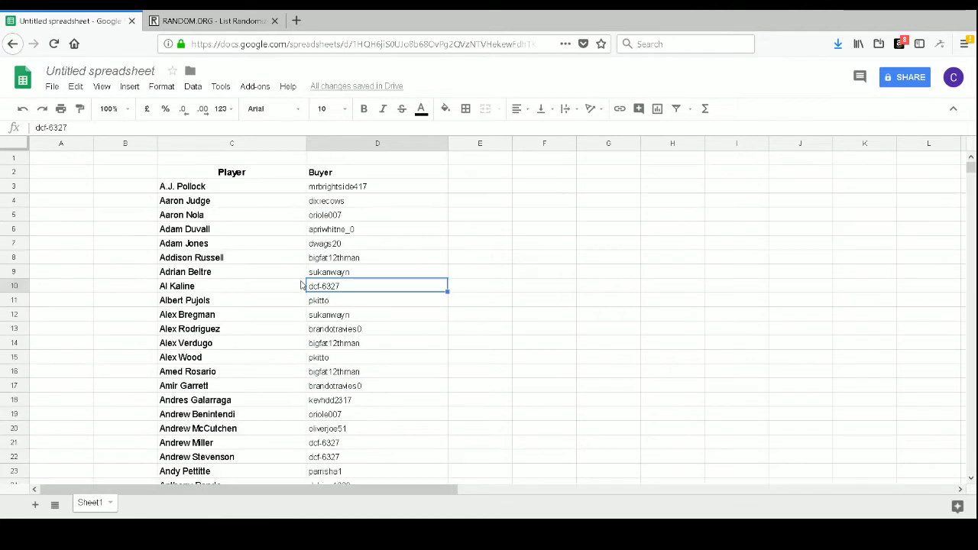
# Step: Select the full block of player and buyer pairs, C3:D278, without the headers and copy it
pyautogui.click(216, 191)
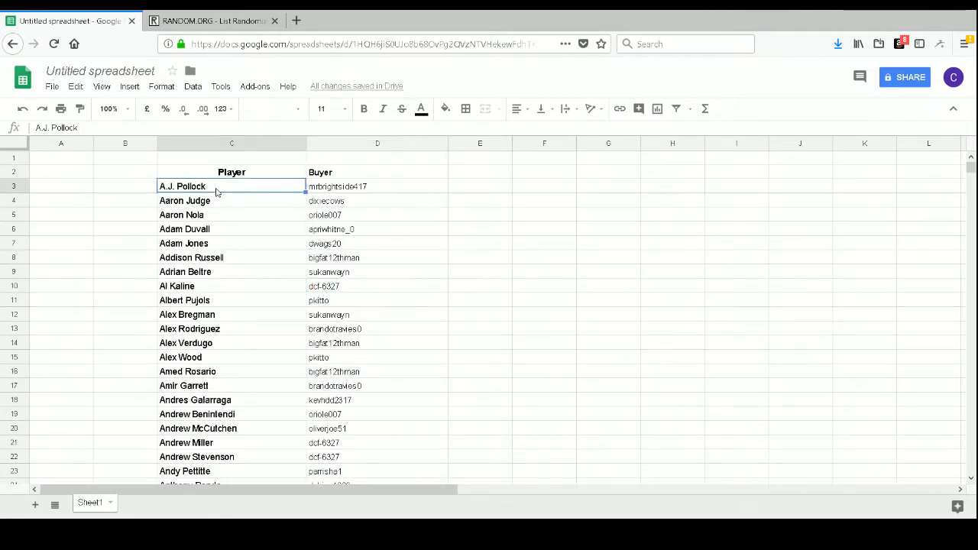
pyautogui.hotkey('shift', 'Right')
pyautogui.hotkey('shift', 'Down')
pyautogui.hotkey('shift', 'Down')
pyautogui.hotkey('shift', 'Down')
pyautogui.hotkey('shift', 'Down')
pyautogui.hotkey('shift', 'Down')
pyautogui.hotkey('shift', 'Down')
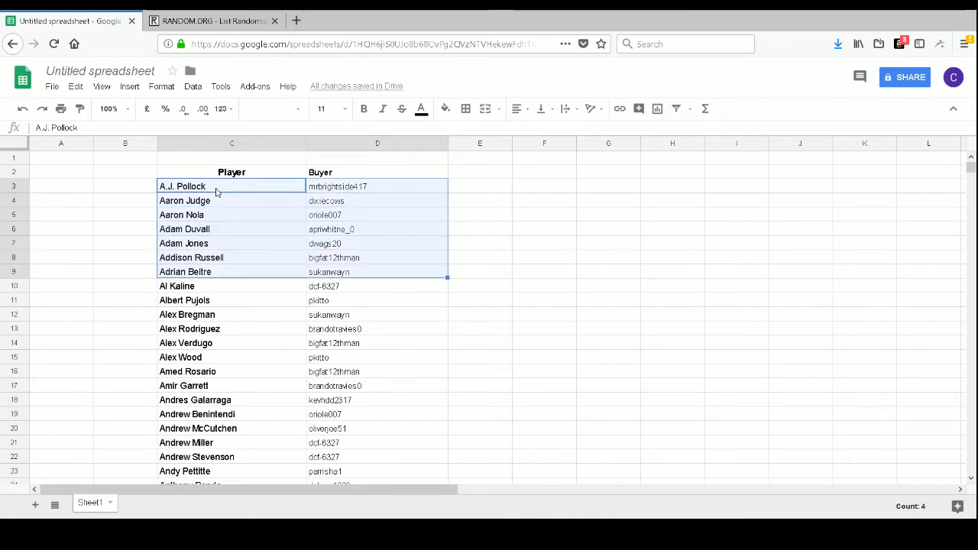
pyautogui.hotkey('shift', 'Down')
pyautogui.hotkey('shift', 'Down')
pyautogui.hotkey('shift', 'Down')
pyautogui.hotkey('shift', 'Down')
pyautogui.hotkey('shift', 'Down')
pyautogui.hotkey('shift', 'Down')
pyautogui.hotkey('shift', 'Down')
pyautogui.hotkey('shift', 'Down')
pyautogui.hotkey('shift', 'Down')
pyautogui.hotkey('shift', 'Down')
pyautogui.hotkey('shift', 'Down')
pyautogui.hotkey('shift', 'Down')
pyautogui.hotkey('shift', 'Down')
pyautogui.hotkey('shift', 'Down')
pyautogui.hotkey('shift', 'Down')
pyautogui.hotkey('shift', 'Down')
pyautogui.hotkey('shift', 'Down')
pyautogui.hotkey('shift', 'Down')
pyautogui.hotkey('shift', 'Down')
pyautogui.hotkey('shift', 'Down')
pyautogui.hotkey('shift', 'Down')
pyautogui.hotkey('shift', 'Down')
pyautogui.hotkey('shift', 'Down')
pyautogui.hotkey('shift', 'Down')
pyautogui.hotkey('shift', 'Down')
pyautogui.hotkey('shift', 'Down')
pyautogui.hotkey('shift', 'Down')
pyautogui.hotkey('shift', 'Down')
pyautogui.hotkey('shift', 'Down')
pyautogui.hotkey('shift', 'Down')
pyautogui.hotkey('shift', 'Down')
pyautogui.hotkey('shift', 'Down')
pyautogui.hotkey('shift', 'Down')
pyautogui.hotkey('shift', 'Down')
pyautogui.hotkey('shift', 'Down')
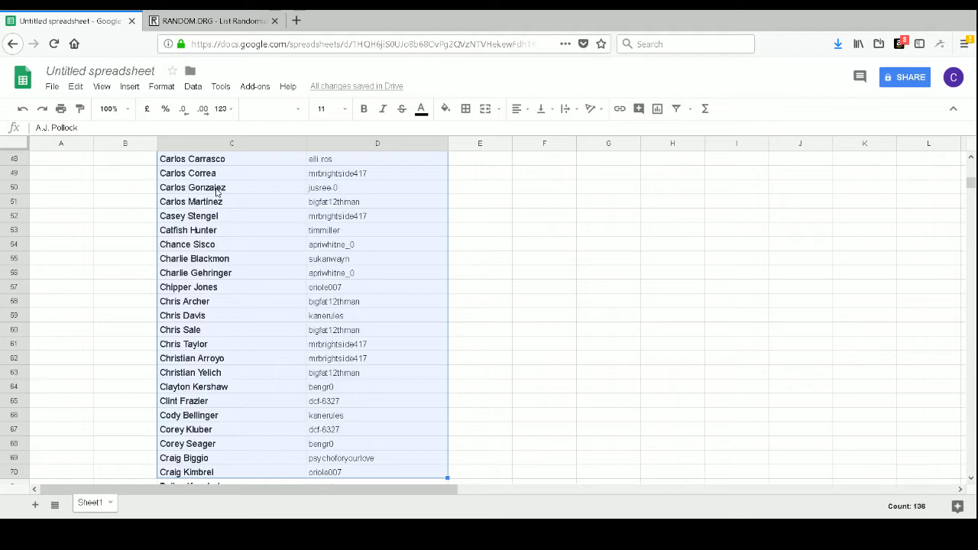
pyautogui.hotkey('shift', 'Down')
pyautogui.hotkey('shift', 'Down')
pyautogui.hotkey('shift', 'Down')
pyautogui.hotkey('shift', 'Down')
pyautogui.hotkey('shift', 'Down')
pyautogui.hotkey('shift', 'Down')
pyautogui.hotkey('shift', 'Down')
pyautogui.hotkey('shift', 'Down')
pyautogui.hotkey('shift', 'Down')
pyautogui.hotkey('shift', 'Down')
pyautogui.hotkey('shift', 'Down')
pyautogui.hotkey('shift', 'Down')
pyautogui.hotkey('shift', 'Down')
pyautogui.hotkey('shift', 'Down')
pyautogui.hotkey('shift', 'Down')
pyautogui.hotkey('shift', 'Down')
pyautogui.hotkey('shift', 'Down')
pyautogui.hotkey('shift', 'Down')
pyautogui.hotkey('shift', 'Down')
pyautogui.hotkey('shift', 'Down')
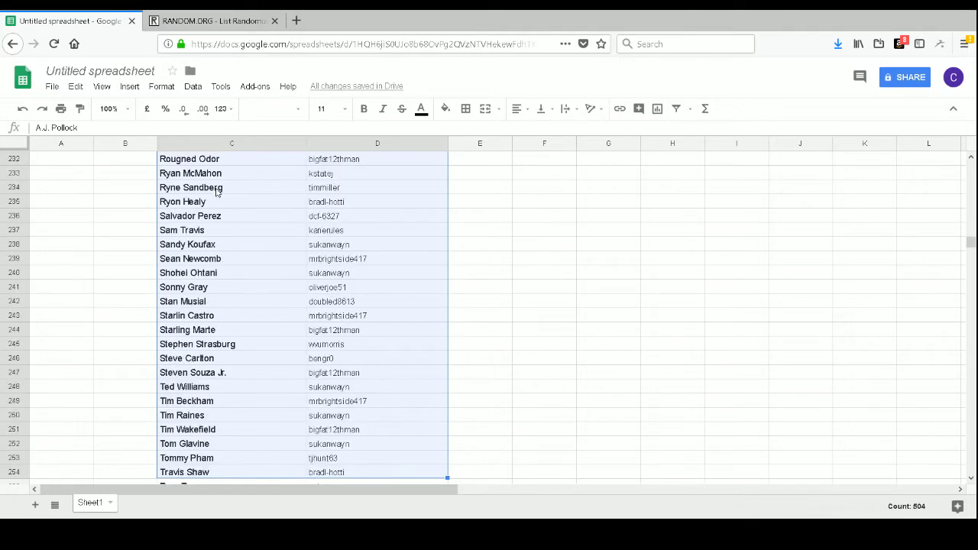
pyautogui.hotkey('shift', 'Down')
pyautogui.hotkey('shift', 'Down')
pyautogui.hotkey('shift', 'Down')
pyautogui.hotkey('shift', 'Down')
pyautogui.hotkey('shift', 'Down')
pyautogui.hotkey('shift', 'Down')
pyautogui.hotkey('shift', 'Down')
pyautogui.hotkey('shift', 'Down')
pyautogui.hotkey('shift', 'Down')
pyautogui.hotkey('shift', 'Down')
pyautogui.hotkey('shift', 'Down')
pyautogui.hotkey('shift', 'Down')
pyautogui.hotkey('shift', 'Down')
pyautogui.hotkey('shift', 'Down')
pyautogui.hotkey('shift', 'Down')
pyautogui.hotkey('shift', 'Down')
pyautogui.hotkey('shift', 'Down')
pyautogui.hotkey('shift', 'Down')
pyautogui.hotkey('shift', 'Down')
pyautogui.hotkey('shift', 'Down')
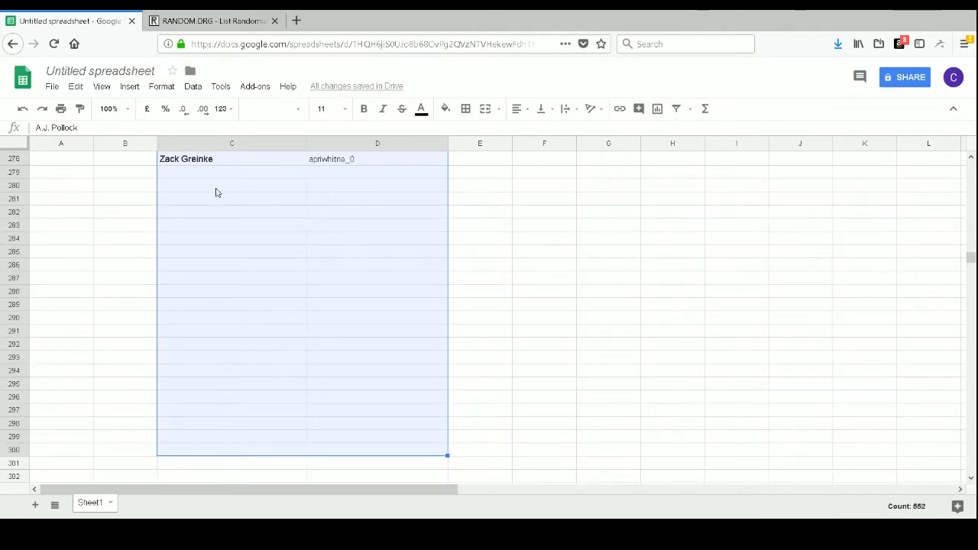
pyautogui.hotkey('shift', 'Up')
pyautogui.hotkey('shift', 'Up')
pyautogui.hotkey('shift', 'Up')
pyautogui.hotkey('shift', 'Up')
pyautogui.hotkey('shift', 'Up')
pyautogui.hotkey('shift', 'Up')
pyautogui.hotkey('shift', 'Up')
pyautogui.hotkey('shift', 'Up')
pyautogui.hotkey('shift', 'Up')
pyautogui.hotkey('shift', 'Up')
pyautogui.hotkey('shift', 'Up')
pyautogui.hotkey('shift', 'Up')
pyautogui.hotkey('shift', 'Up')
pyautogui.hotkey('shift', 'Up')
pyautogui.hotkey('shift', 'Up')
pyautogui.hotkey('shift', 'Up')
pyautogui.hotkey('shift', 'Up')
pyautogui.hotkey('shift', 'Up')
pyautogui.hotkey('shift', 'Up')
pyautogui.hotkey('shift', 'Up')
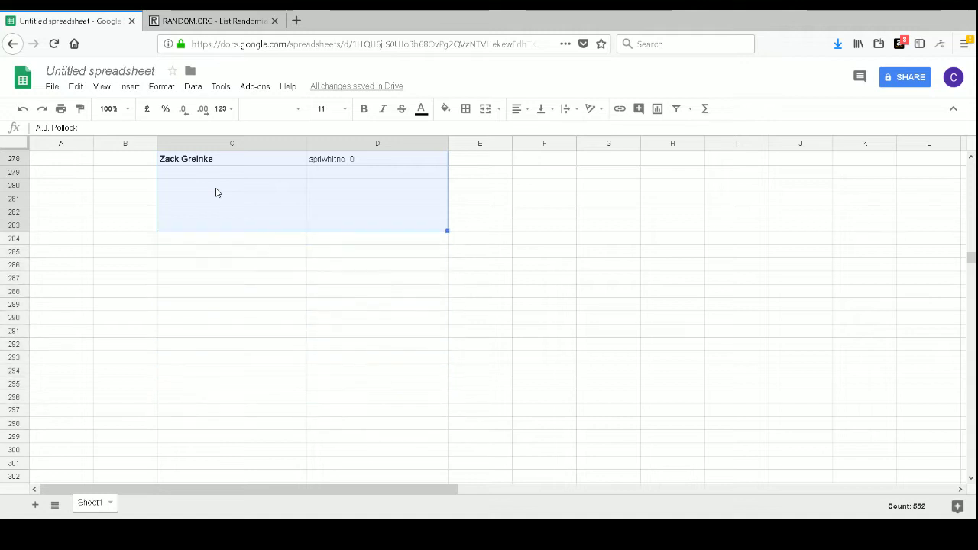
pyautogui.hotkey('shift', 'Up')
pyautogui.hotkey('shift', 'Up')
pyautogui.hotkey('shift', 'Up')
pyautogui.hotkey('shift', 'Down')
pyautogui.hotkey('ctrl', 'c')
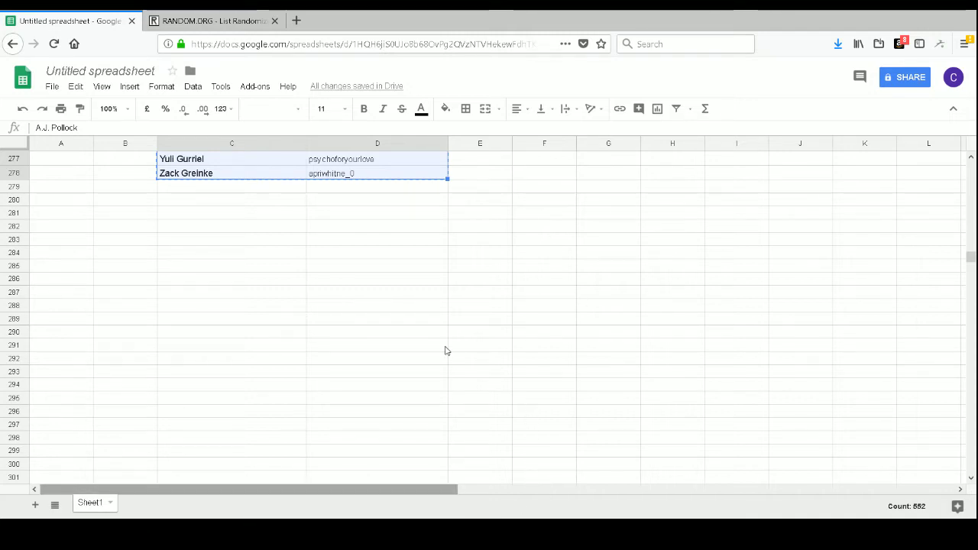
# Step: Paste the player and buyer pairs, sorted alphabetically by buyer, into the empty columns starting at F3
pyautogui.scroll(3, 527, 317)
pyautogui.scroll(20, 548, 286)
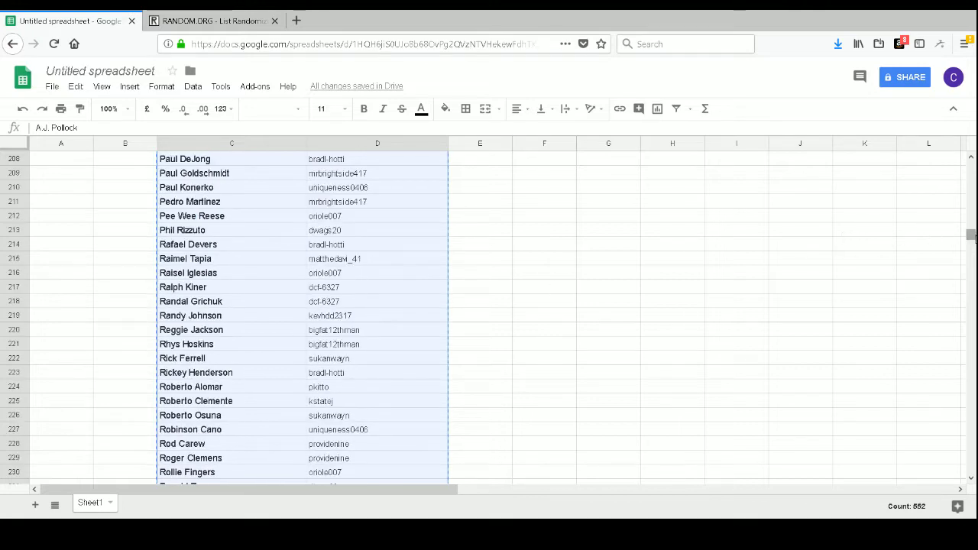
pyautogui.moveTo(969, 235); pyautogui.dragTo(557, 201)
pyautogui.click(540, 191)
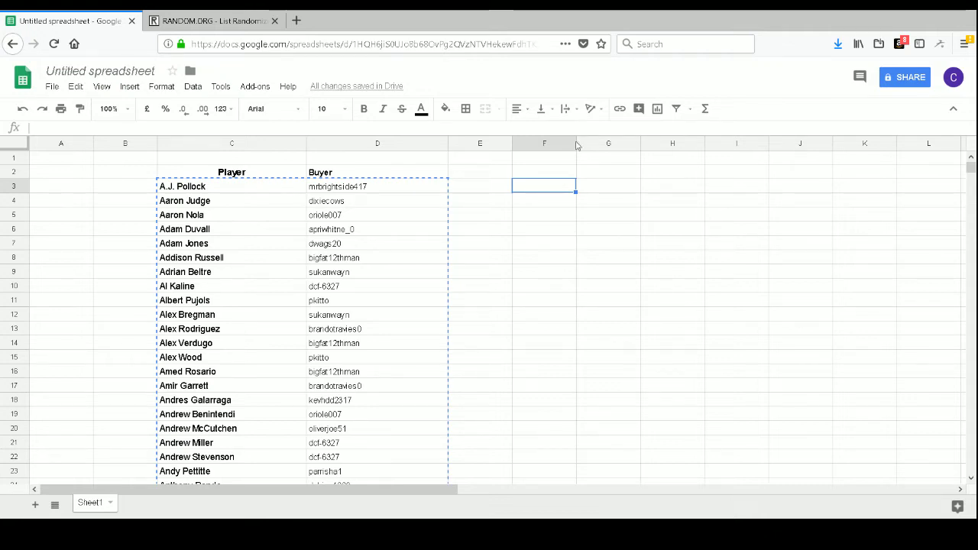
pyautogui.hotkey('ctrl', 'v')
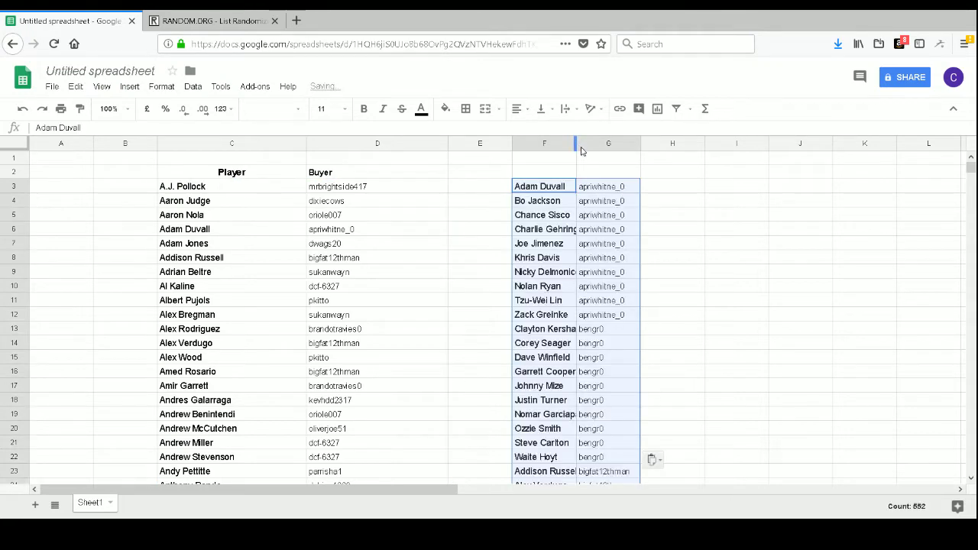
# Step: Widen columns F and G so the full player names and buyer usernames fit
pyautogui.moveTo(577, 145); pyautogui.dragTo(613, 144)
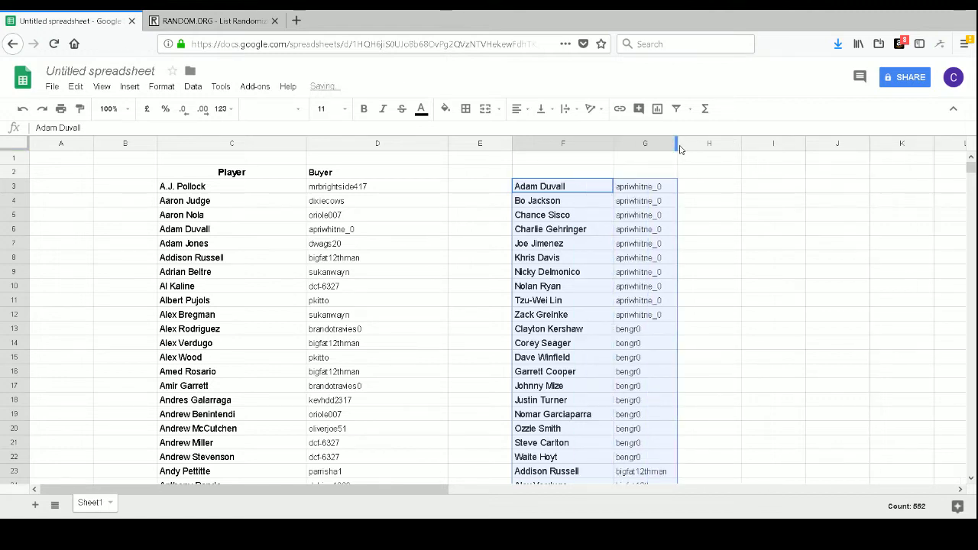
pyautogui.moveTo(680, 148); pyautogui.dragTo(720, 144)
pyautogui.click(675, 191)
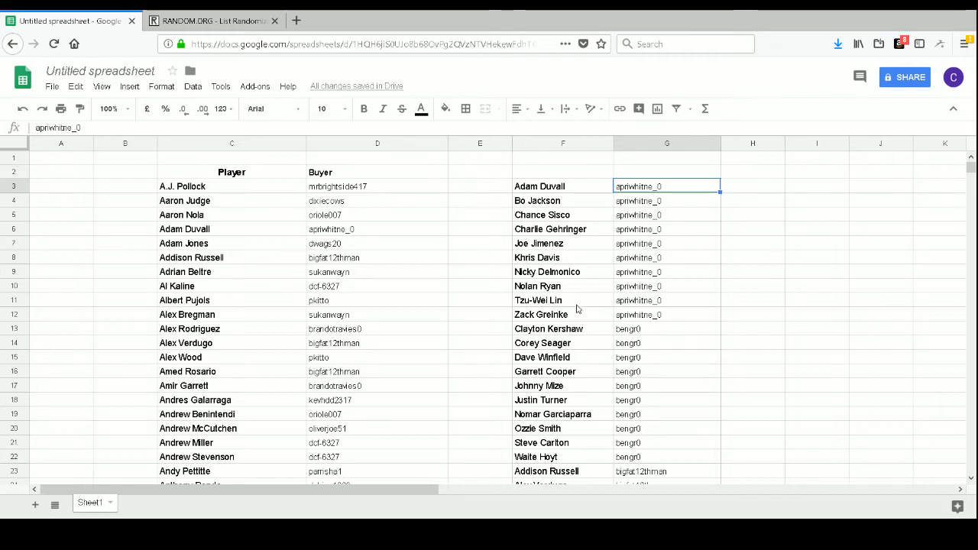
# Step: Review which players each buyer received in the sorted list in columns F and G, from row 3 to about row 59
pyautogui.scroll(-3, 581, 317)
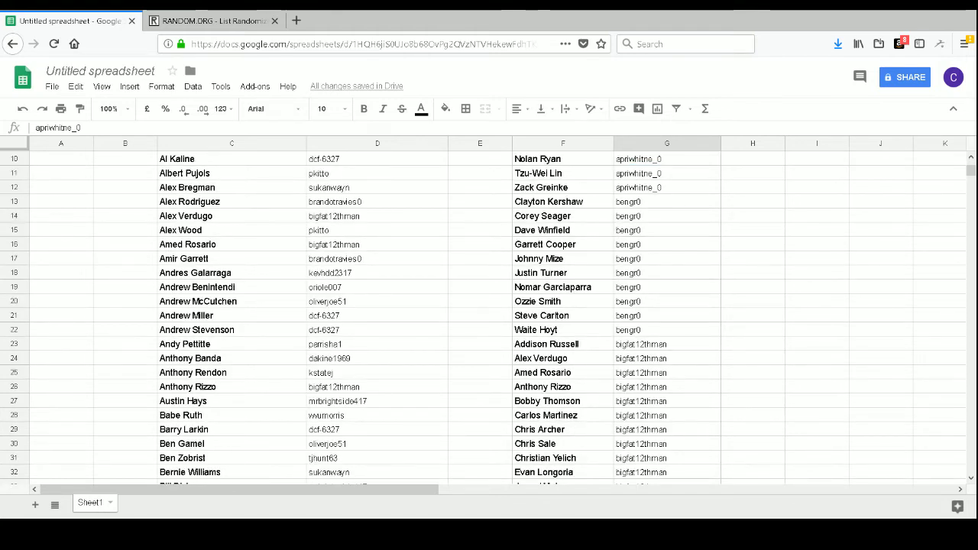
pyautogui.click(895, 334)
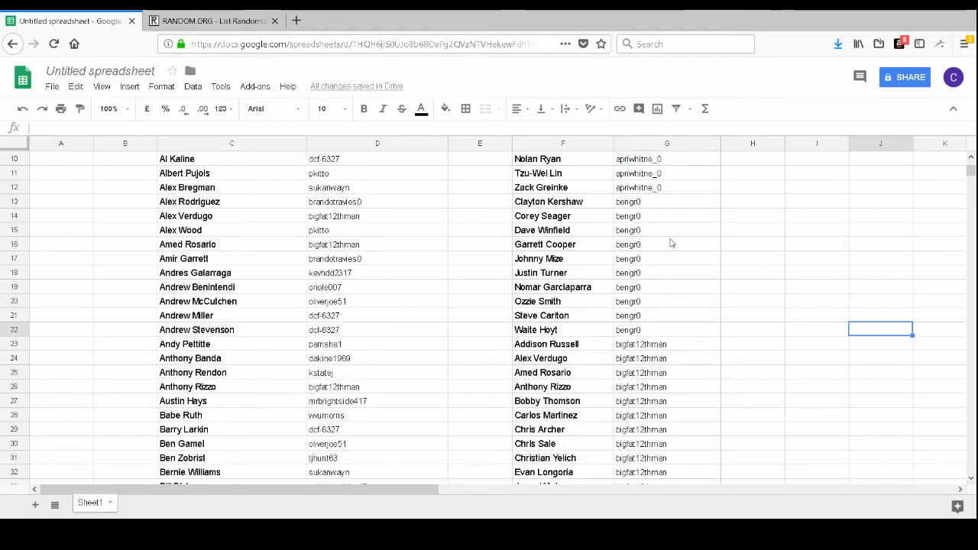
pyautogui.click(648, 345)
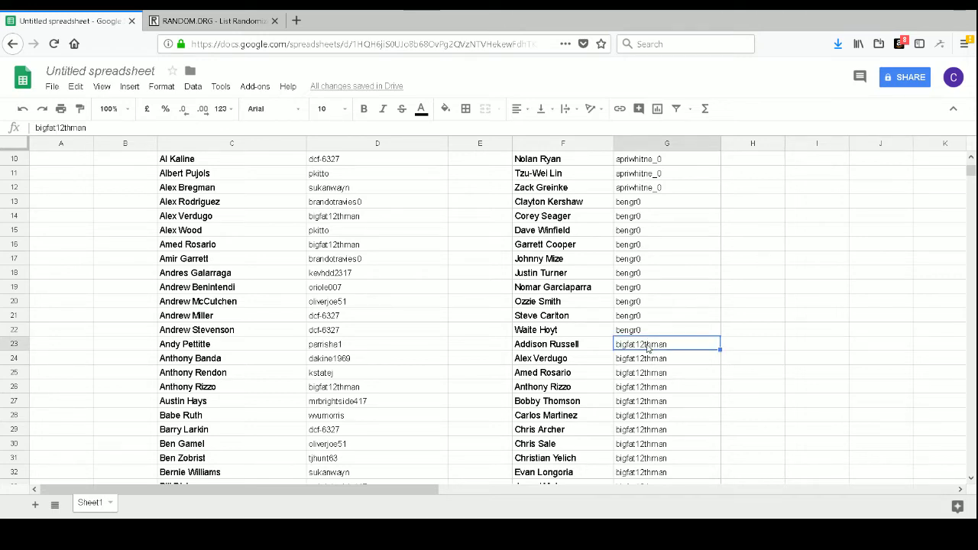
pyautogui.scroll(-4, 648, 346)
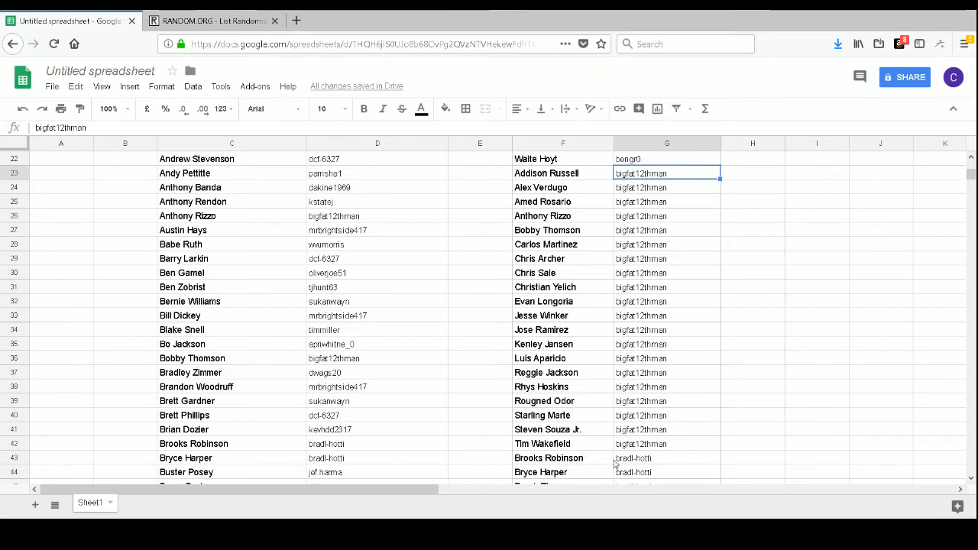
pyautogui.click(642, 461)
pyautogui.scroll(-6, 641, 461)
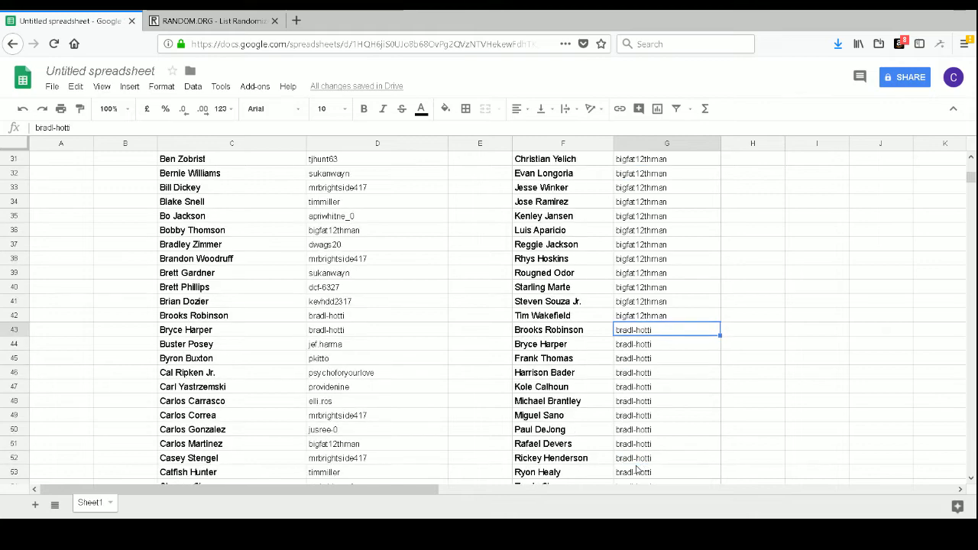
pyautogui.scroll(-1, 639, 469)
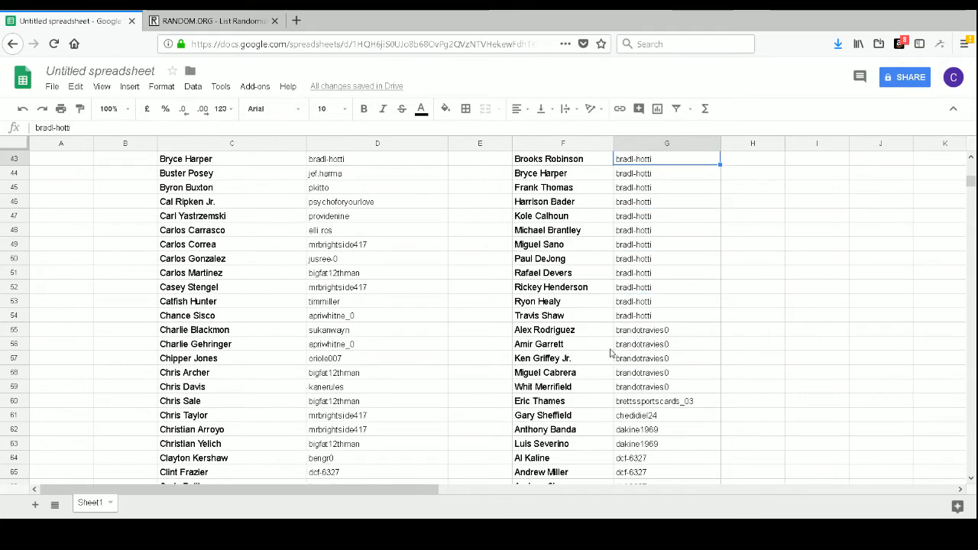
pyautogui.scroll(1, 612, 353)
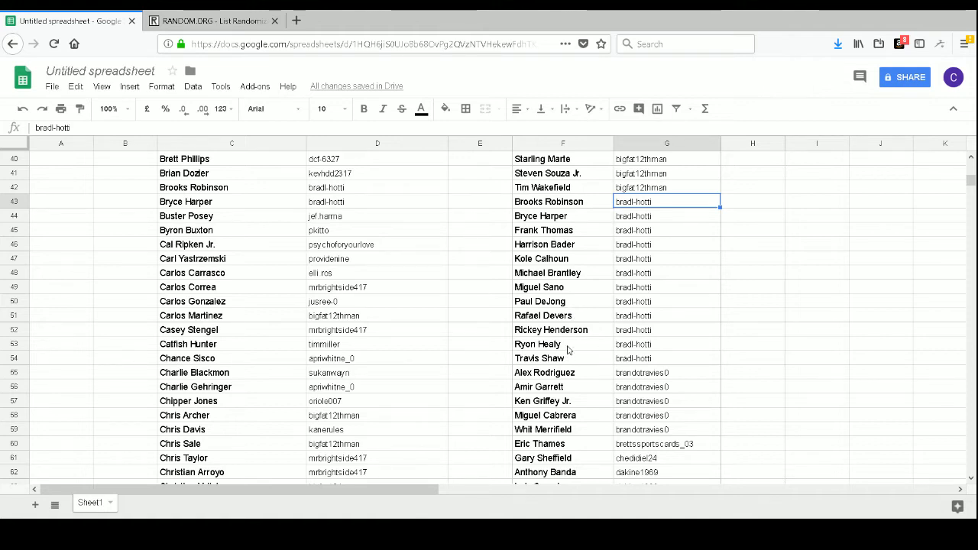
pyautogui.scroll(-1, 589, 366)
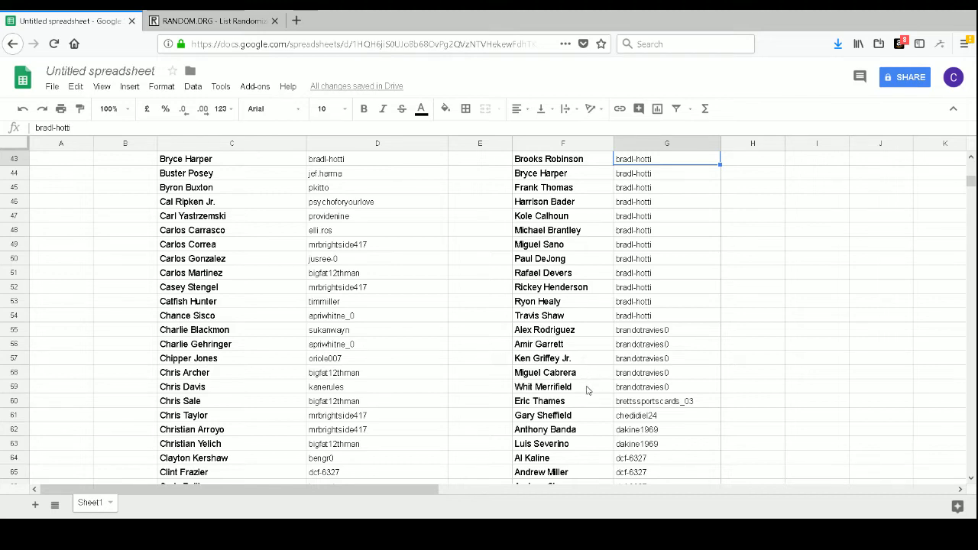
# Step: Read through the players grouped by buyer in columns F and G, from about row 60 to row 102
pyautogui.scroll(-2, 587, 390)
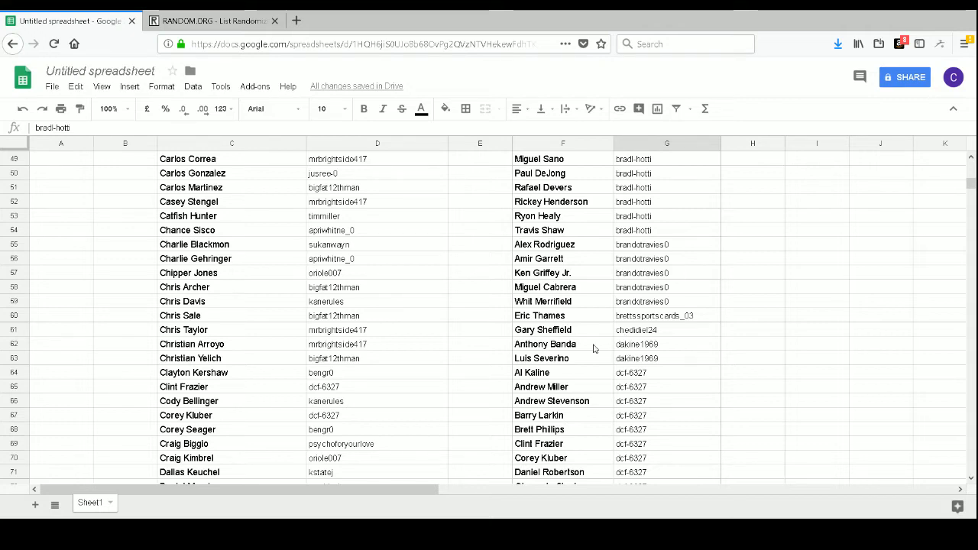
pyautogui.scroll(-3, 593, 353)
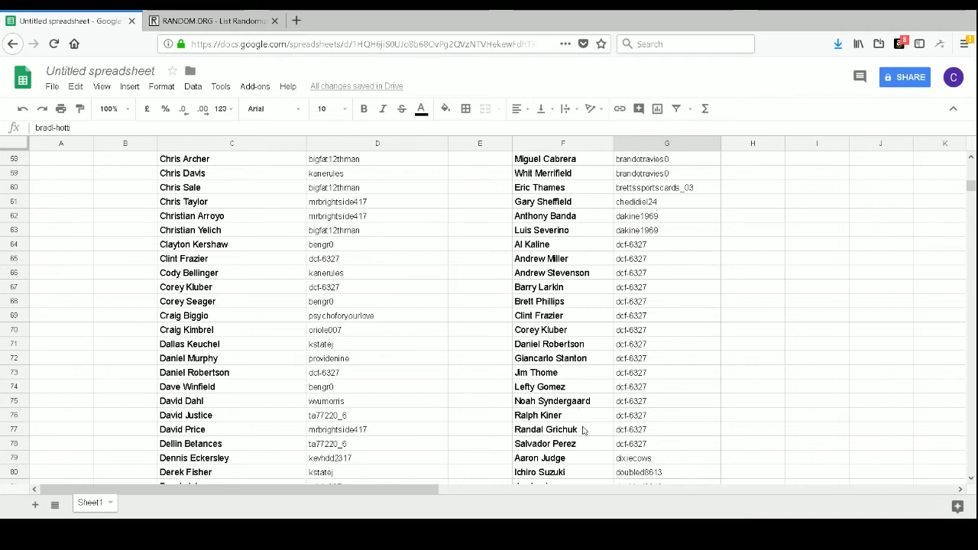
pyautogui.scroll(-4, 584, 435)
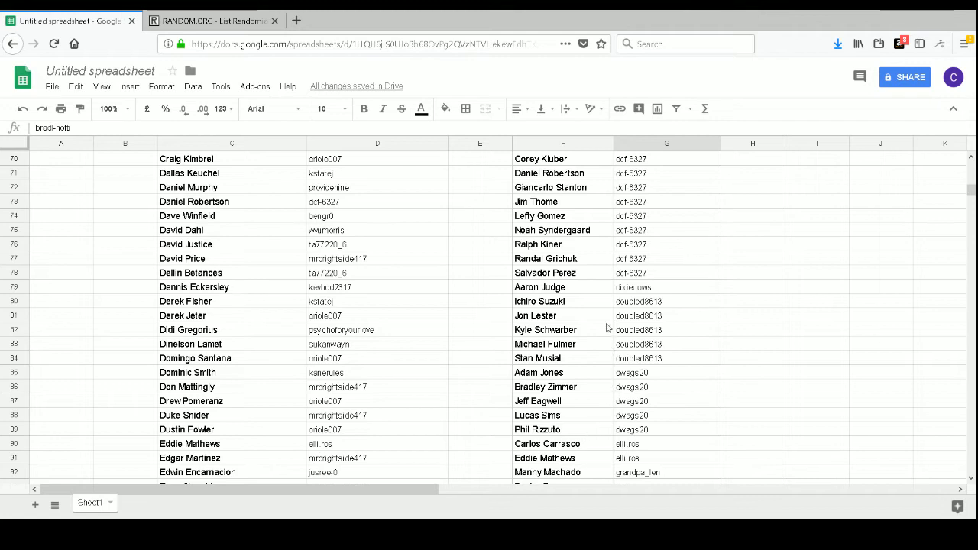
pyautogui.scroll(-1, 596, 287)
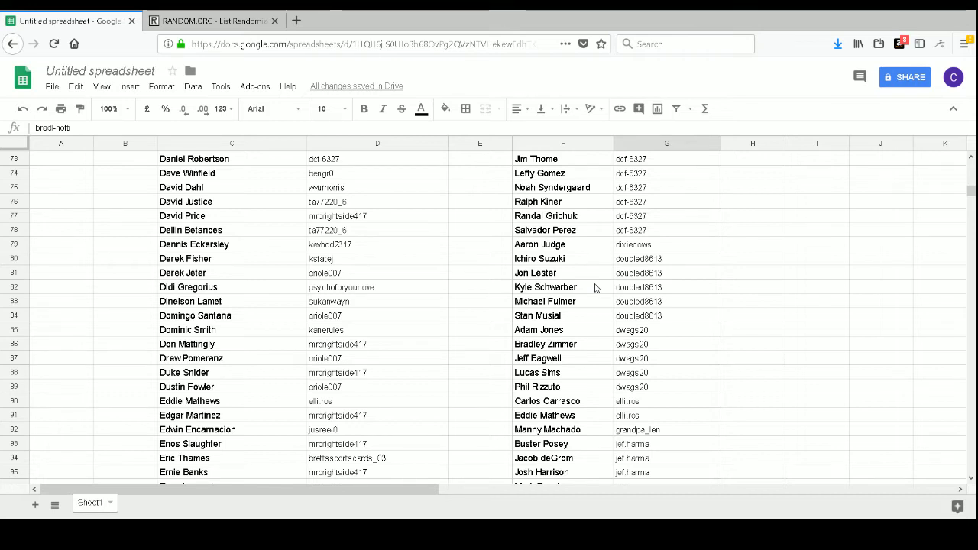
pyautogui.scroll(-2, 596, 287)
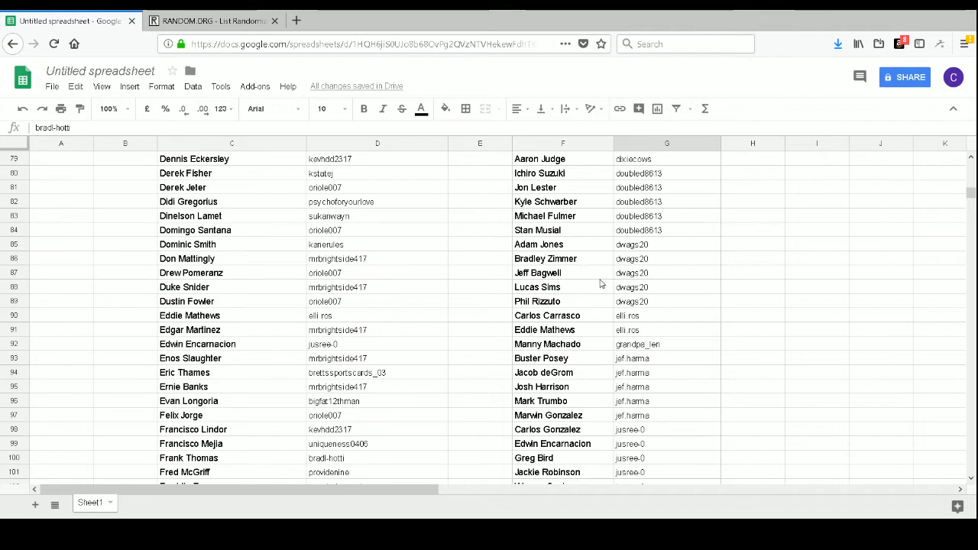
pyautogui.scroll(-1, 600, 284)
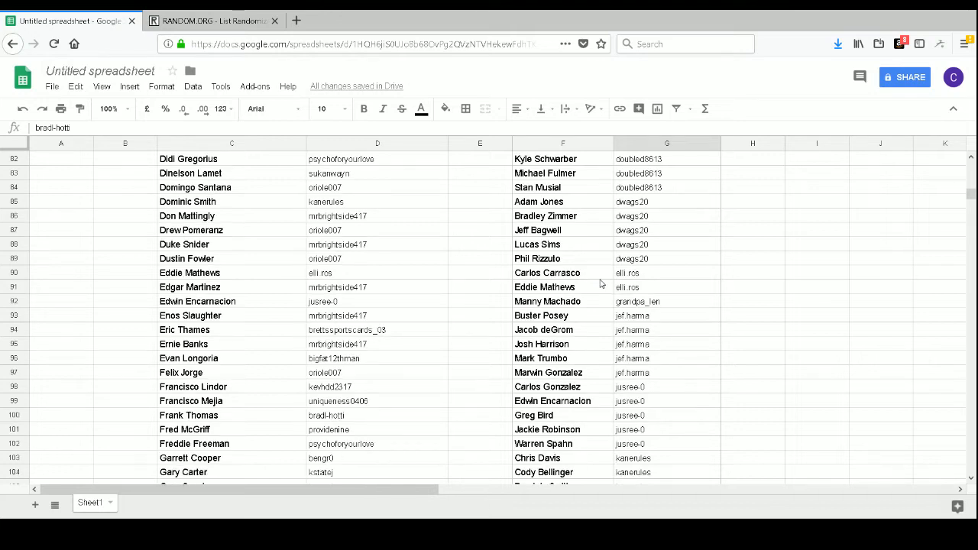
pyautogui.scroll(-1, 600, 283)
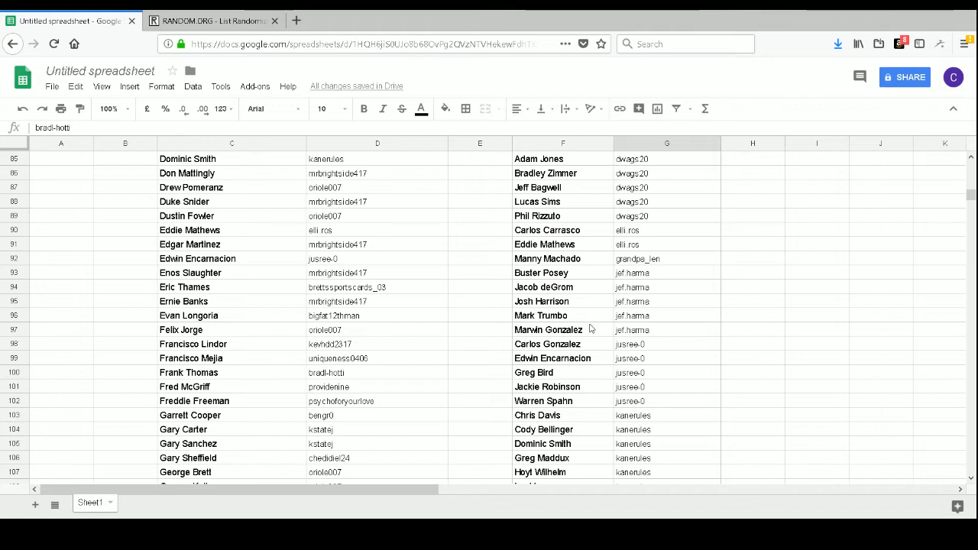
pyautogui.scroll(-1, 589, 328)
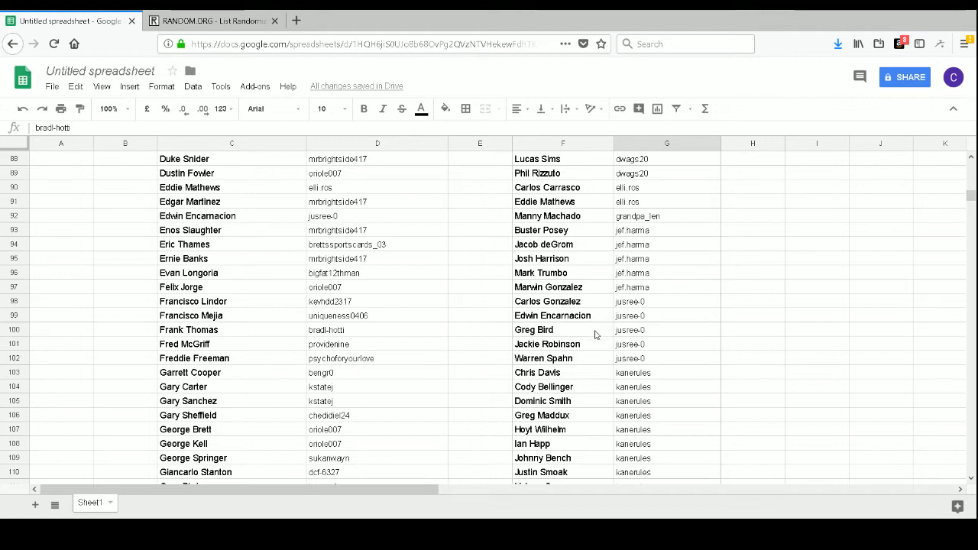
# Step: Continue checking the player and buyer pairs in columns F and G, from row 103 to row 168
pyautogui.scroll(-3, 595, 360)
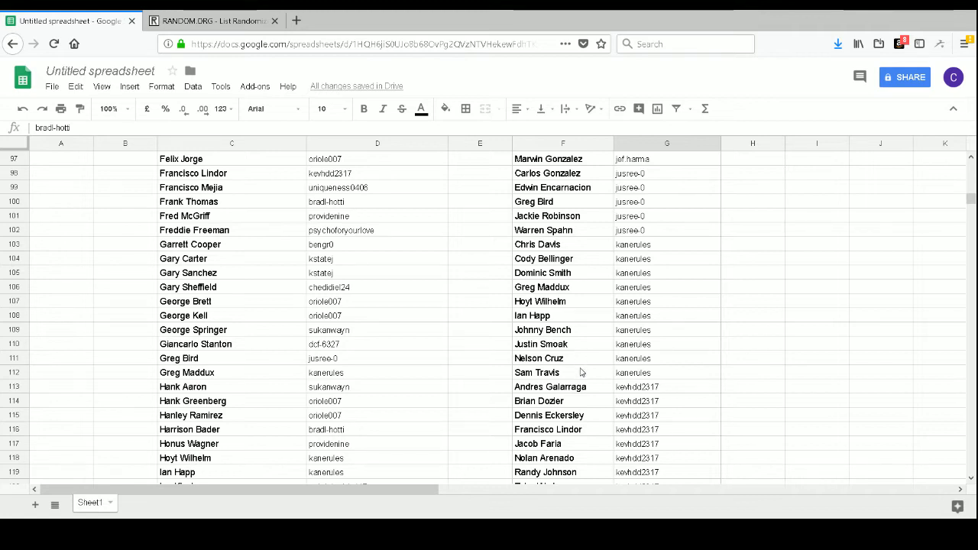
pyautogui.scroll(-3, 580, 376)
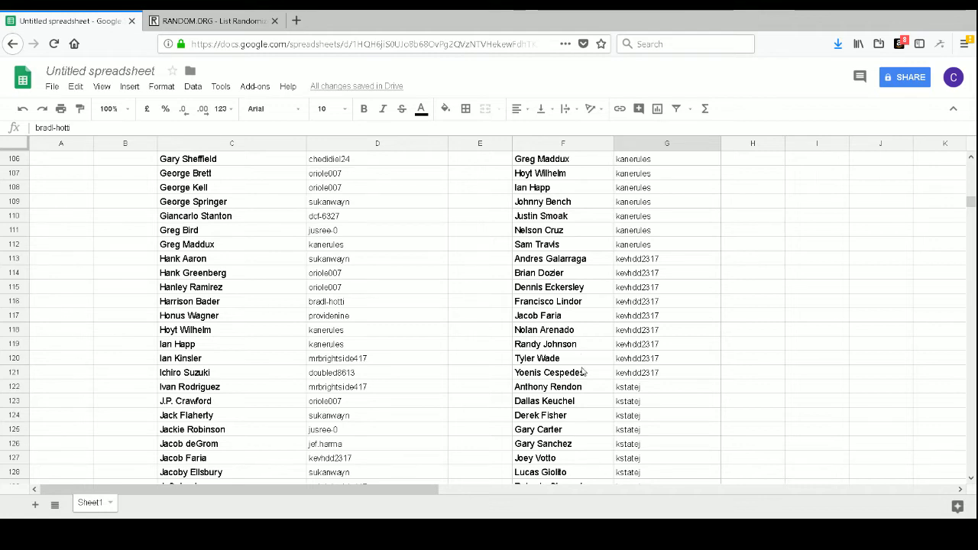
pyautogui.scroll(-3, 583, 372)
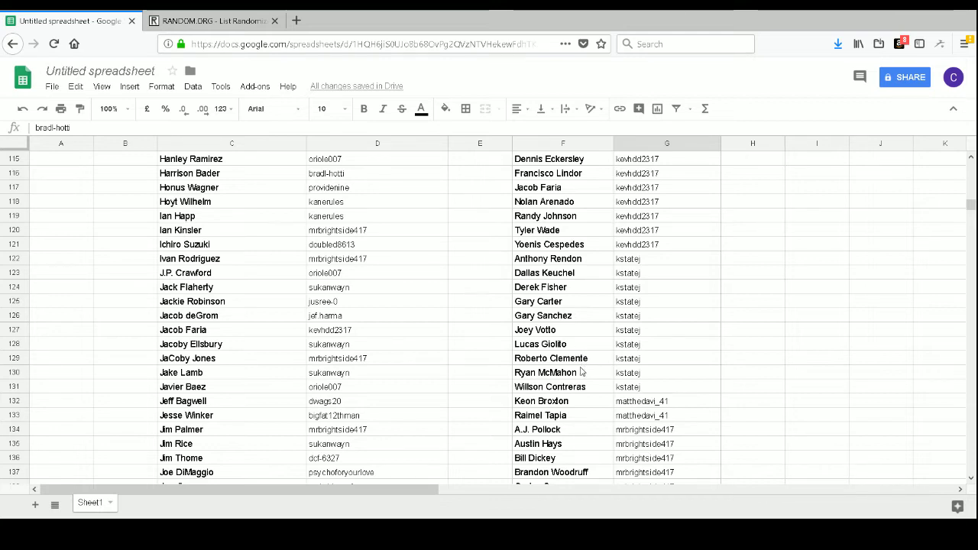
pyautogui.scroll(-3, 578, 389)
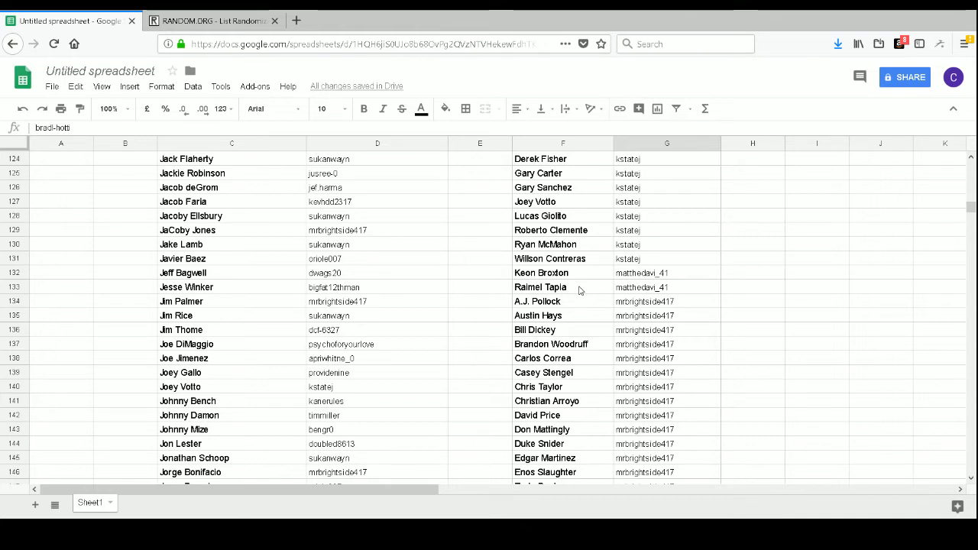
pyautogui.scroll(-2, 593, 284)
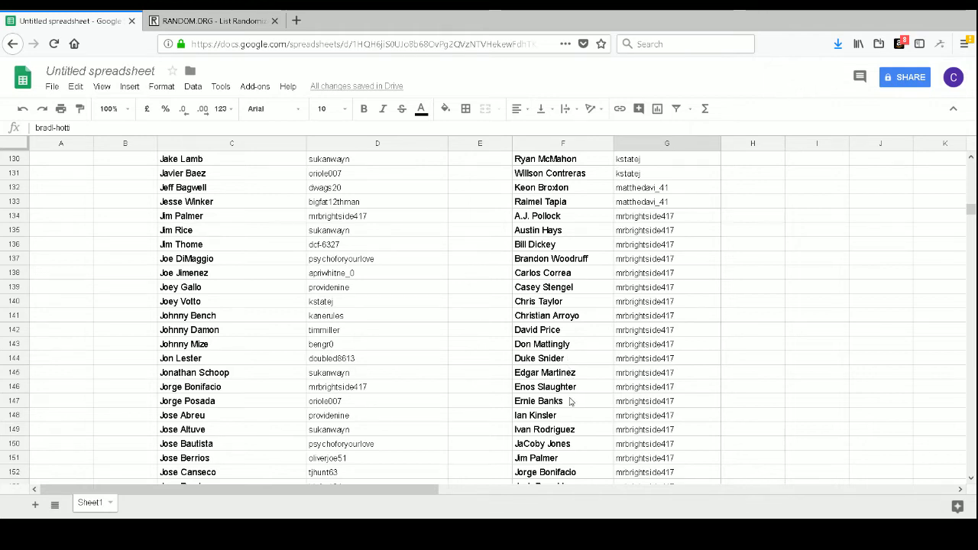
pyautogui.scroll(-4, 571, 404)
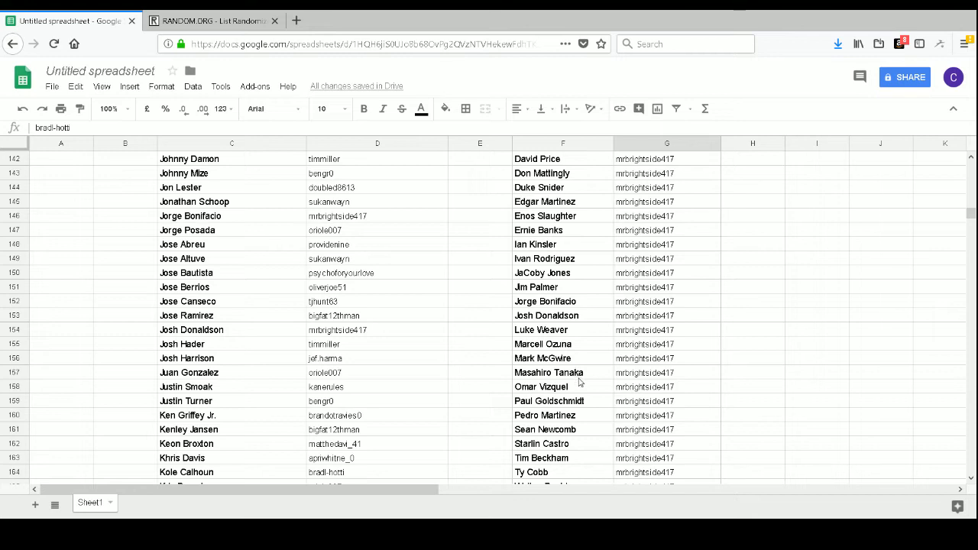
pyautogui.scroll(-2, 580, 387)
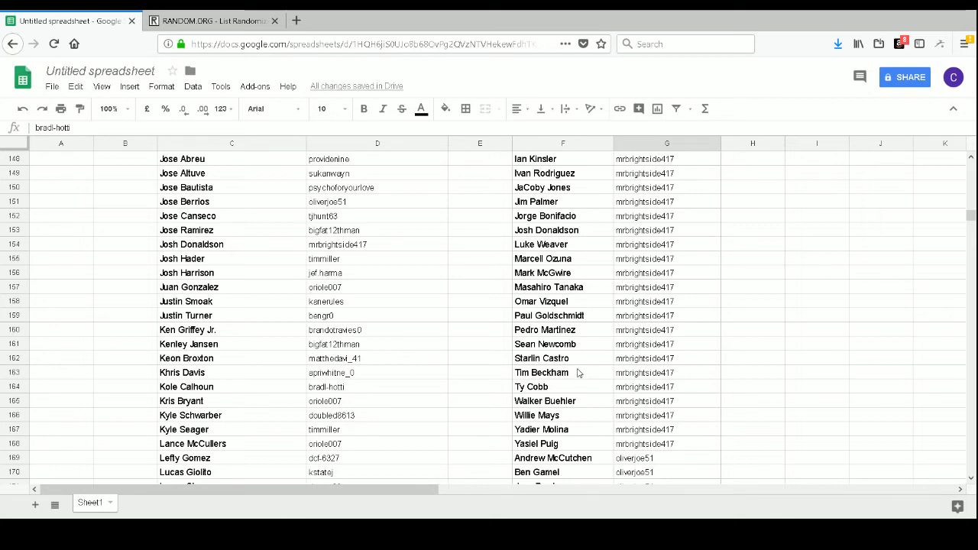
pyautogui.scroll(-1, 578, 382)
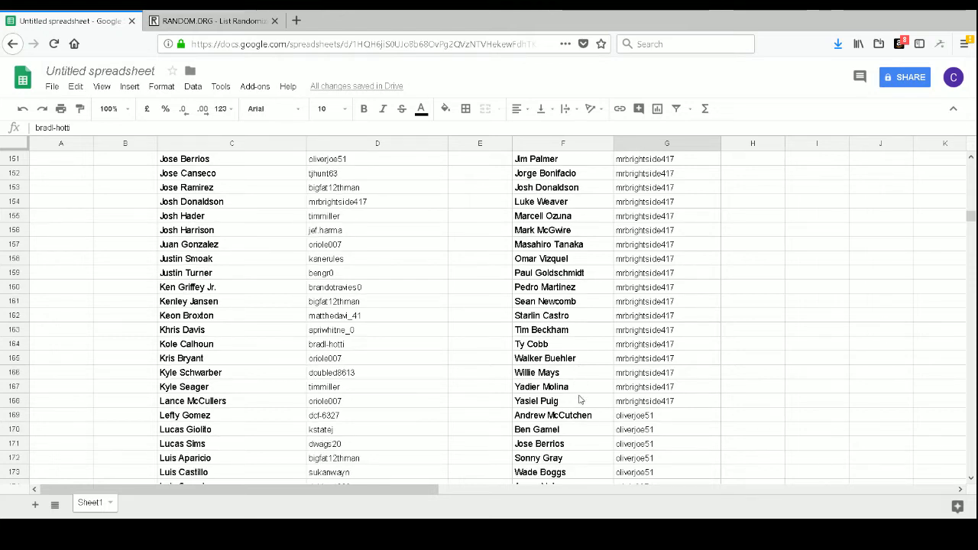
# Step: Examine the players assigned to each buyer in columns F and G, from row 169 to row 224
pyautogui.scroll(-3, 580, 397)
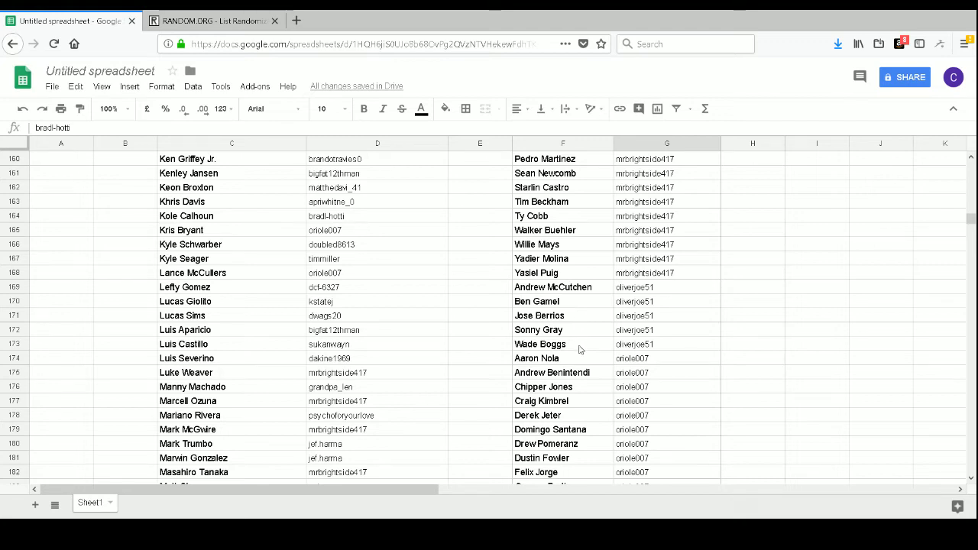
pyautogui.scroll(-2, 581, 348)
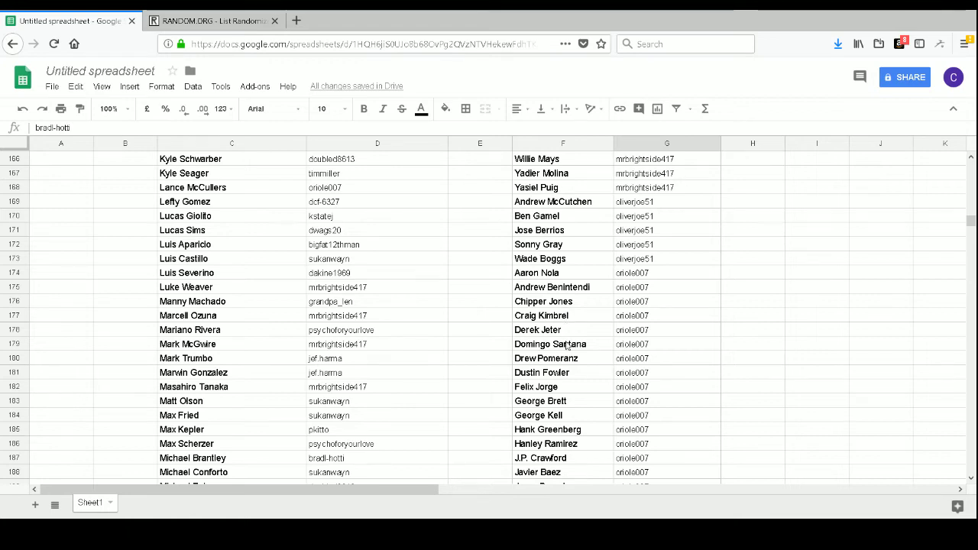
pyautogui.scroll(-1, 568, 346)
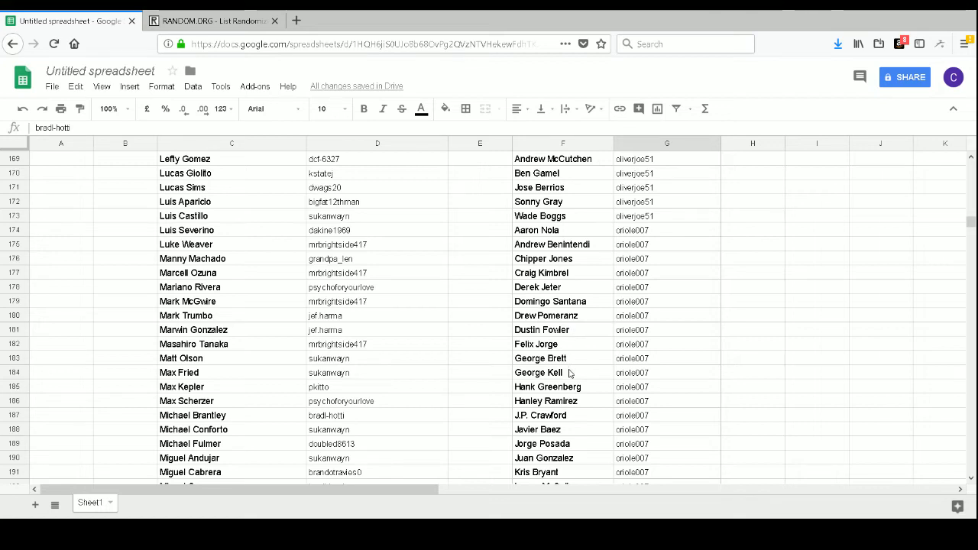
pyautogui.scroll(-2, 573, 389)
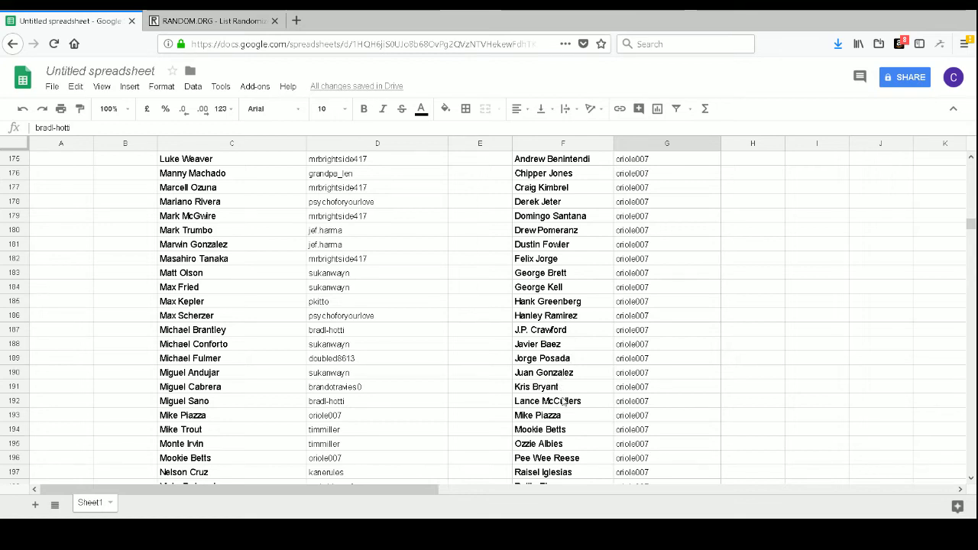
pyautogui.scroll(-2, 563, 415)
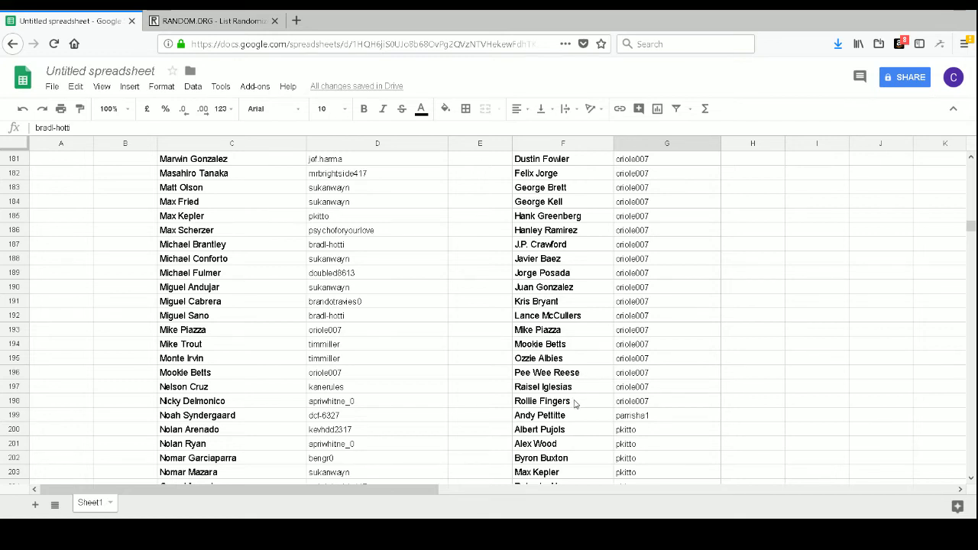
pyautogui.scroll(-2, 575, 404)
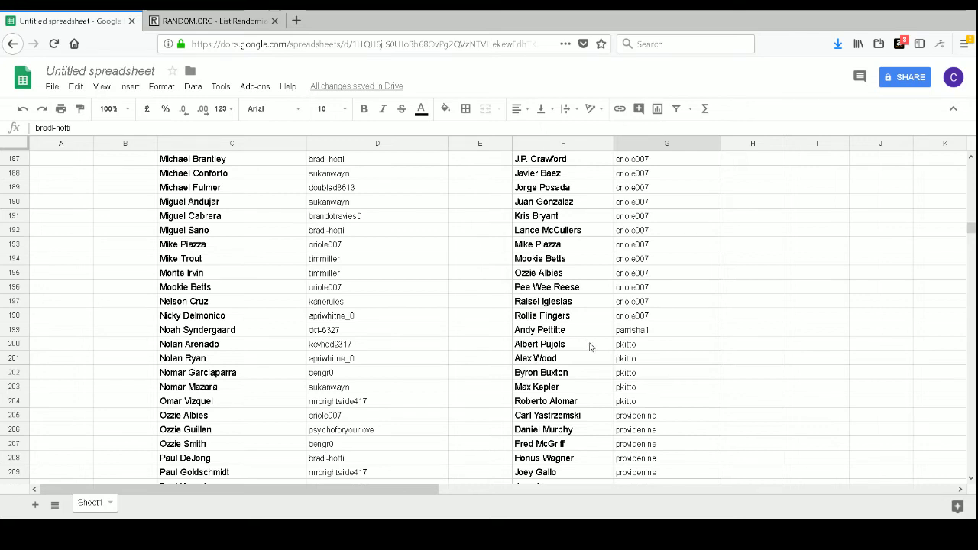
pyautogui.scroll(-1, 589, 347)
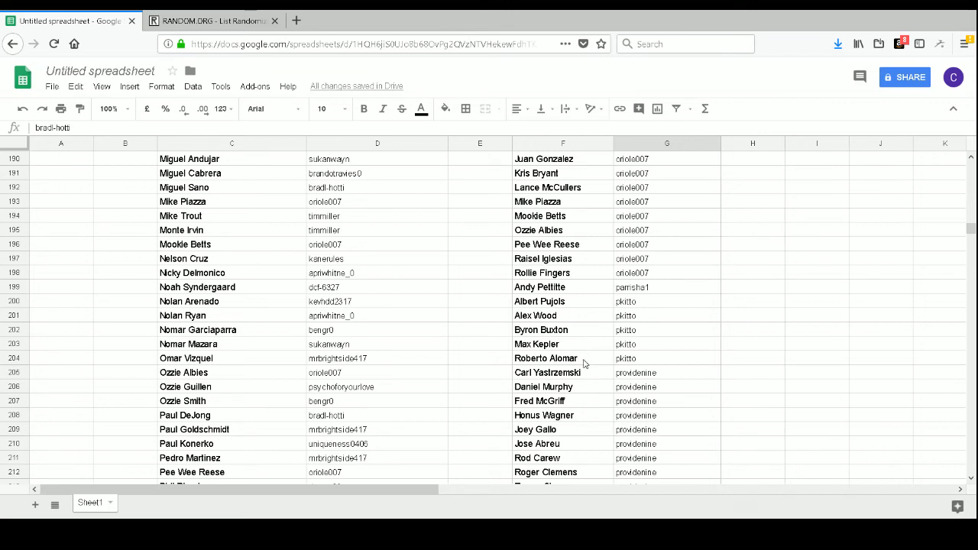
pyautogui.scroll(-2, 585, 364)
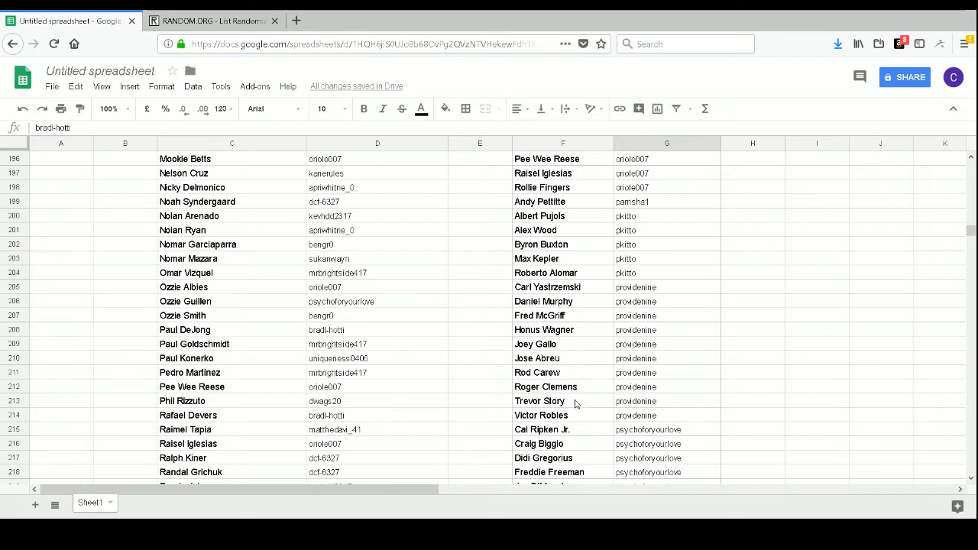
pyautogui.scroll(-3, 575, 414)
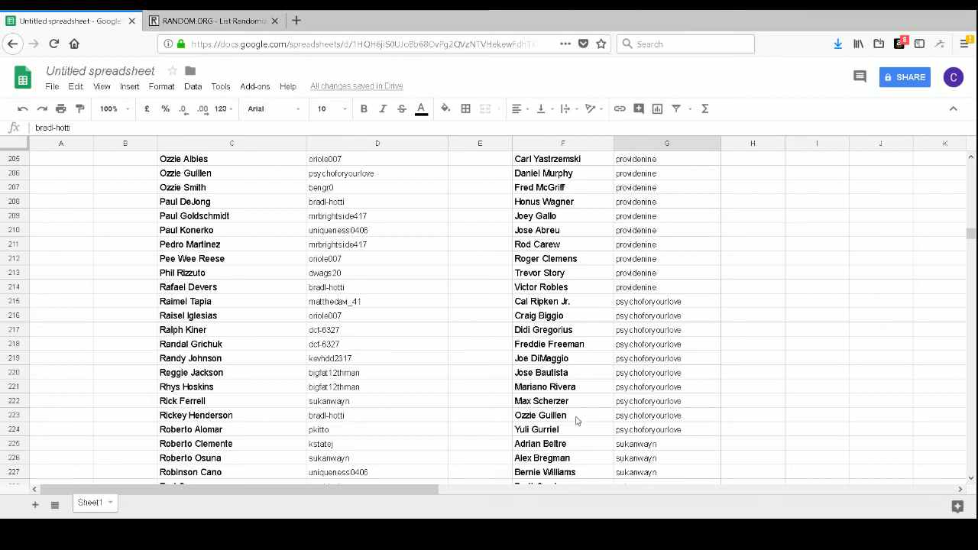
# Step: Check the remaining player and buyer pairs in columns F and G, from row 225 to the list's end at row 278
pyautogui.scroll(-4, 593, 392)
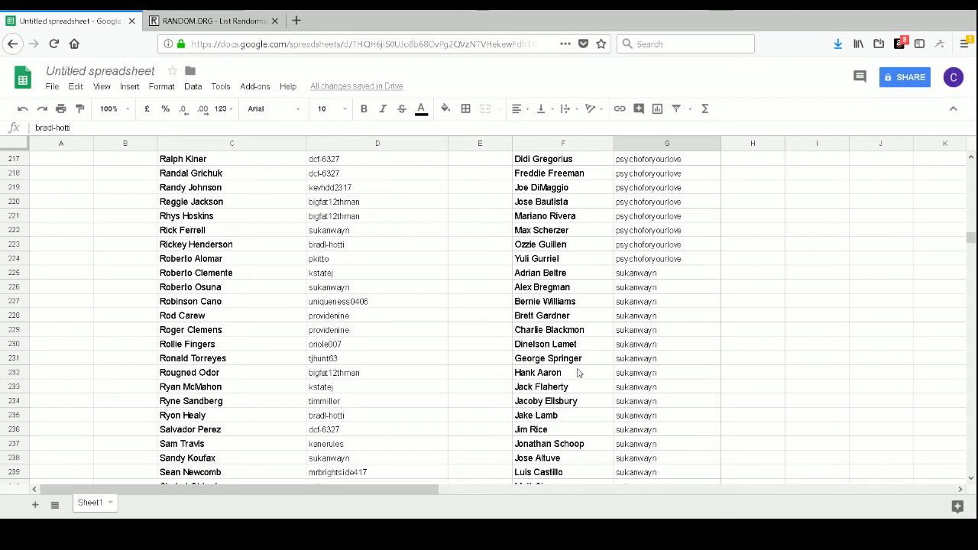
pyautogui.scroll(-1, 574, 370)
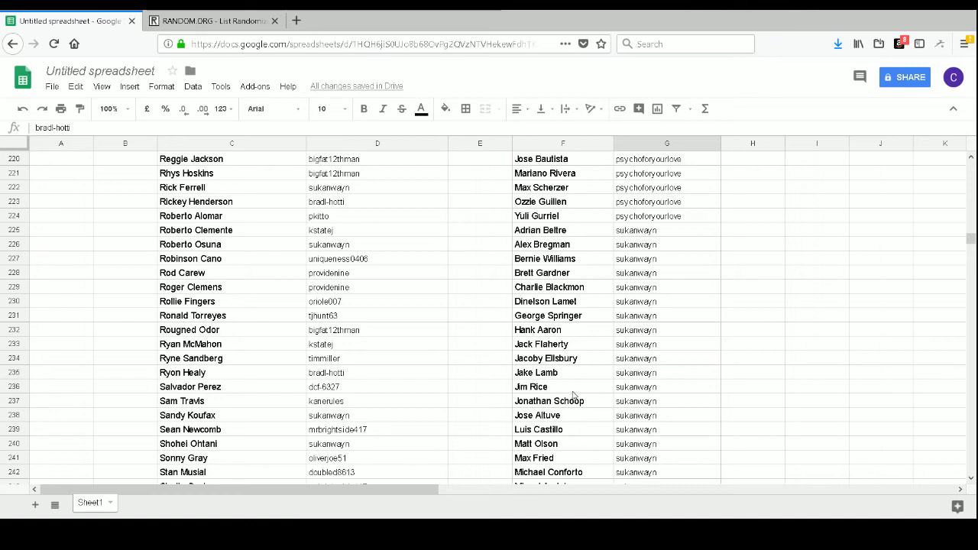
pyautogui.scroll(-2, 574, 402)
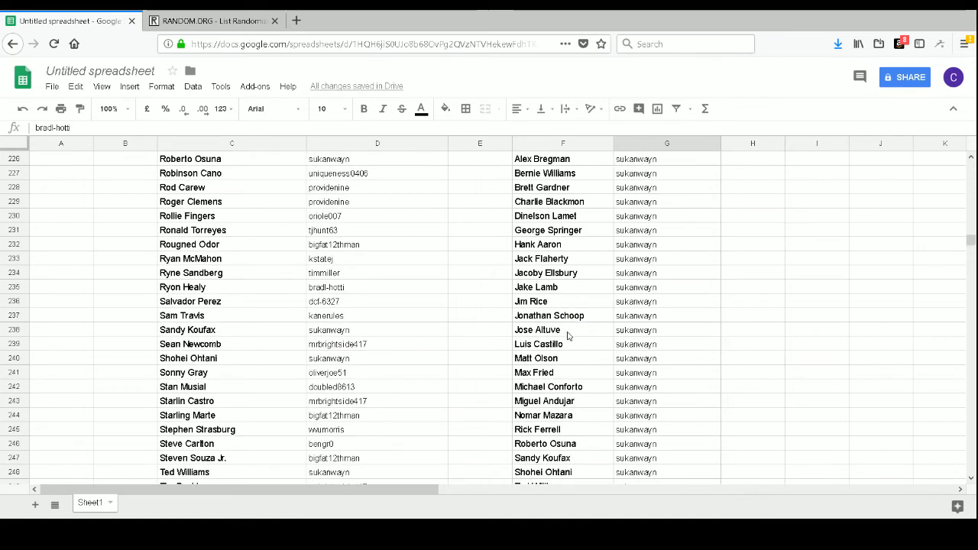
pyautogui.scroll(-1, 569, 334)
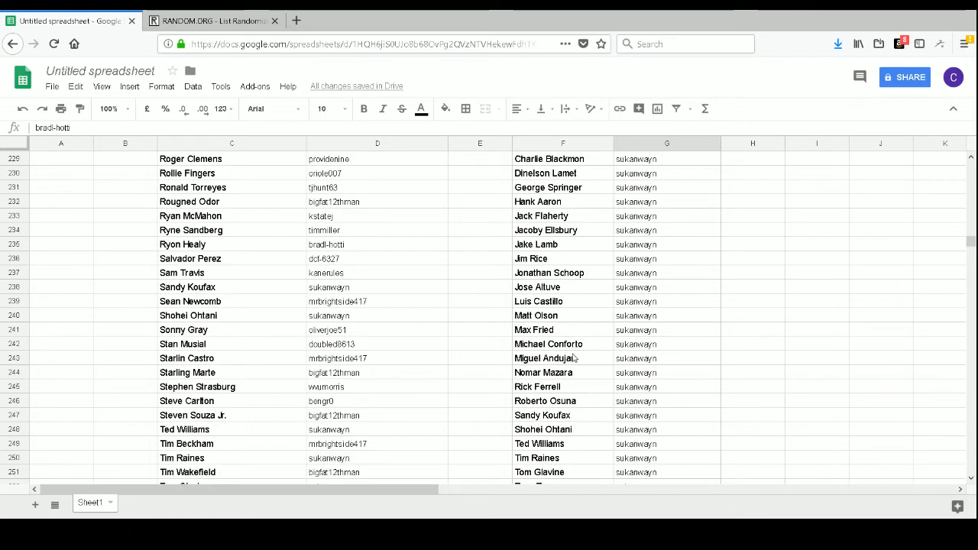
pyautogui.scroll(-1, 575, 358)
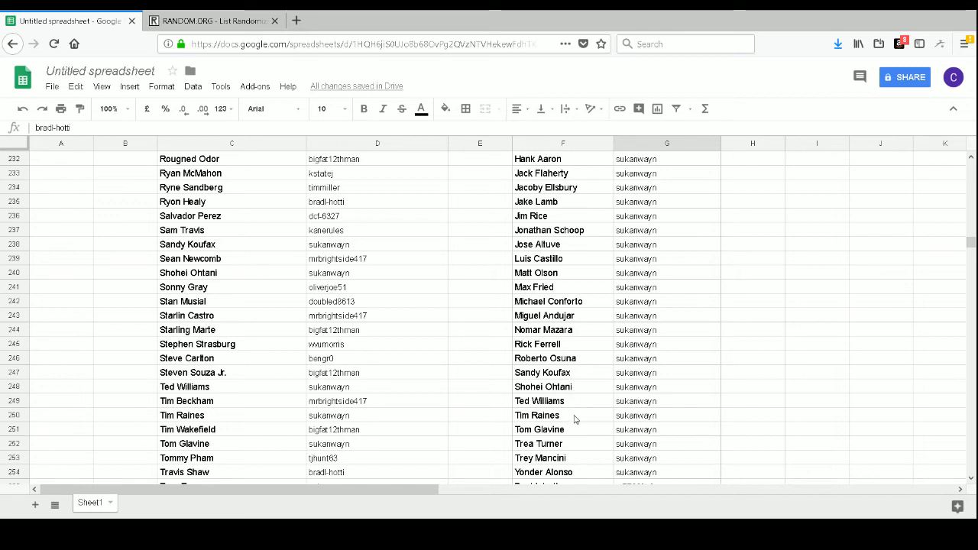
pyautogui.scroll(-2, 570, 429)
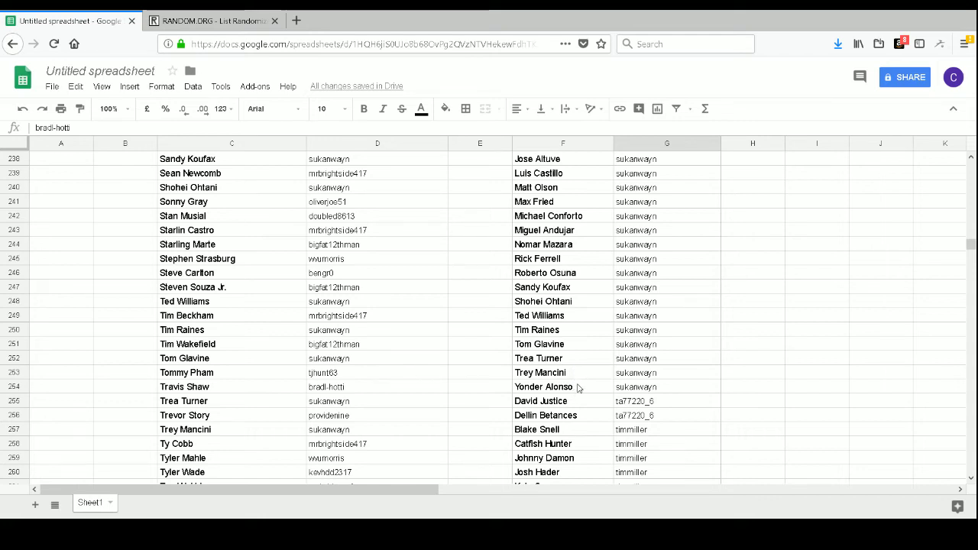
pyautogui.scroll(-2, 579, 388)
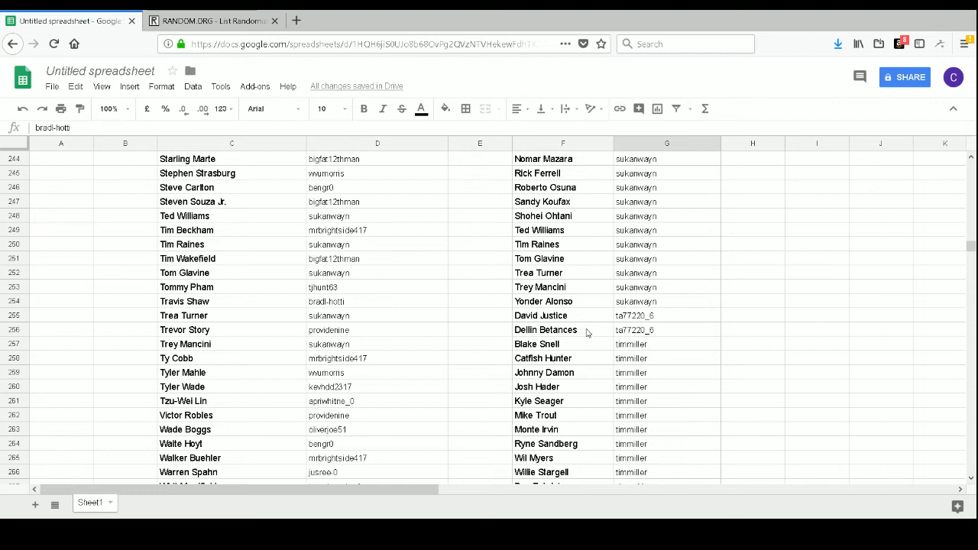
pyautogui.scroll(-1, 586, 330)
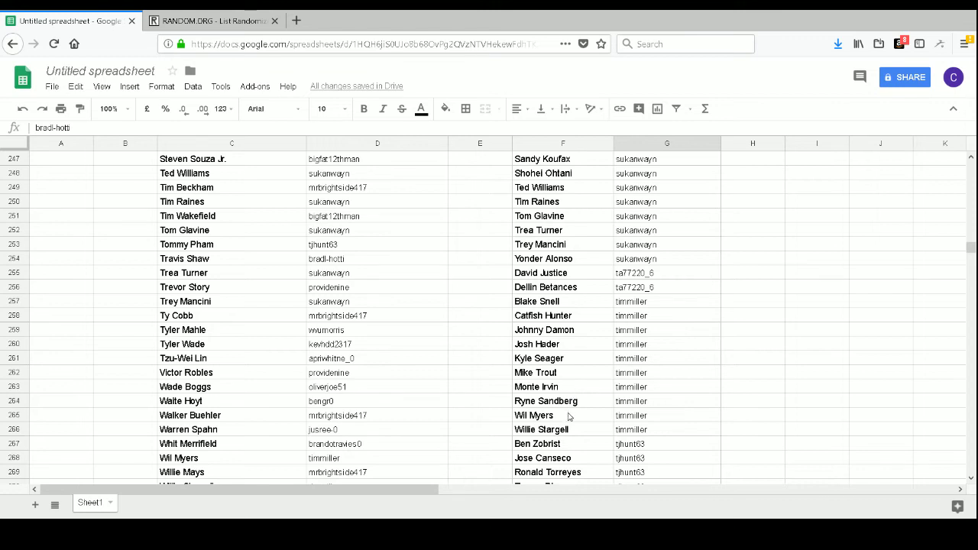
pyautogui.scroll(-3, 569, 424)
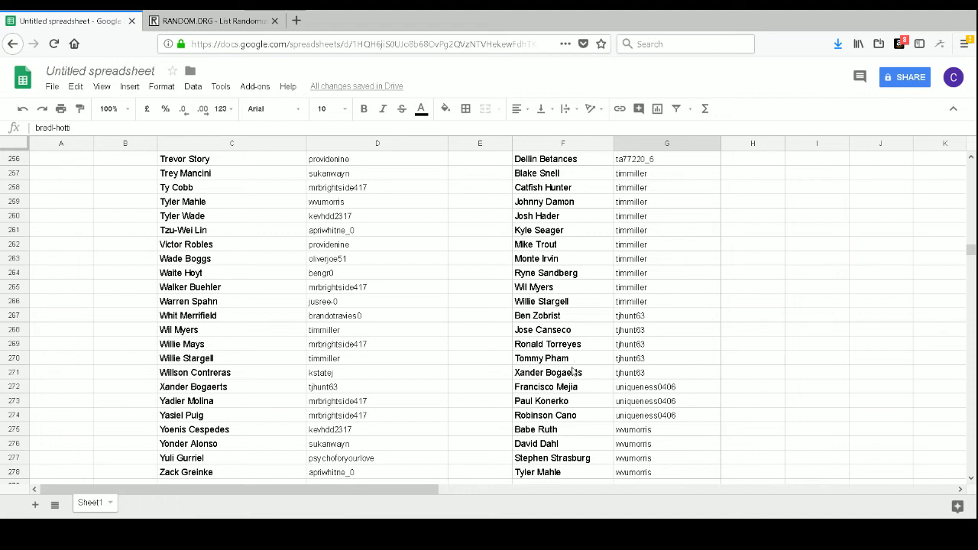
pyautogui.scroll(-2, 581, 359)
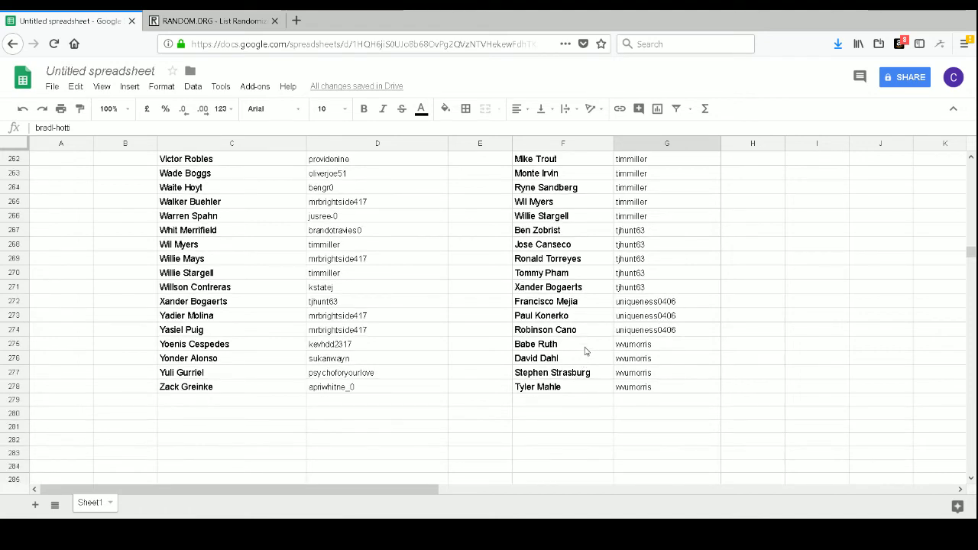